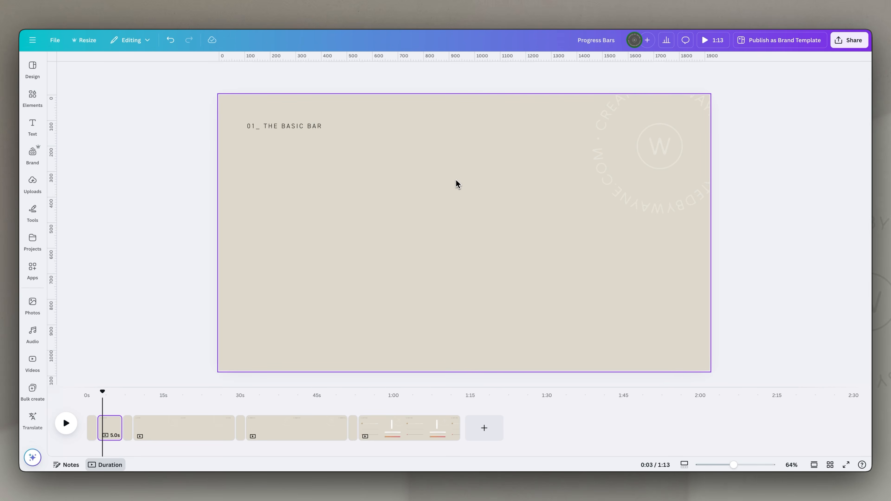
- Add a rectangle to the page and stretch it into a thin bar spanning the full page width
{"action": "left_click", "coordinate": [433, 198]}
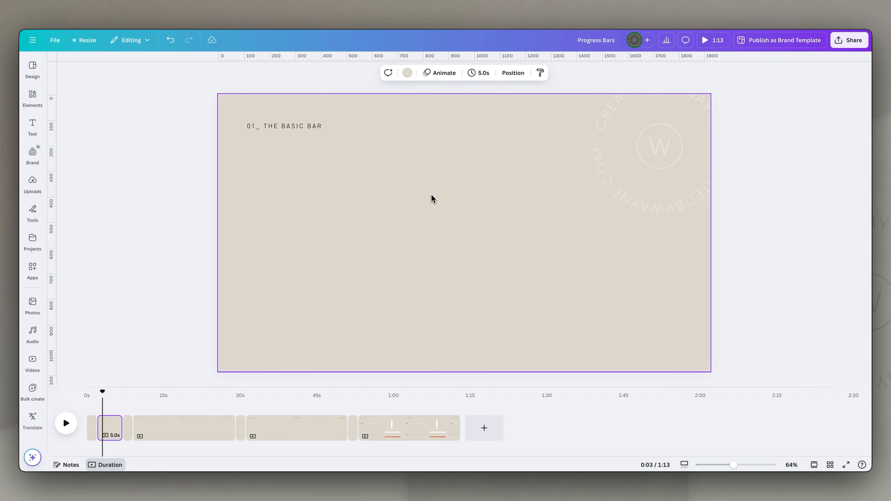
{"action": "key", "text": "r"}
{"action": "left_click_drag", "start_coordinate": [485, 219], "coordinate": [281, 217]}
{"action": "left_click_drag", "start_coordinate": [302, 273], "coordinate": [709, 198]}
- Fill the bar with white and position it at the vertical middle of the page
{"action": "left_click", "coordinate": [397, 72]}
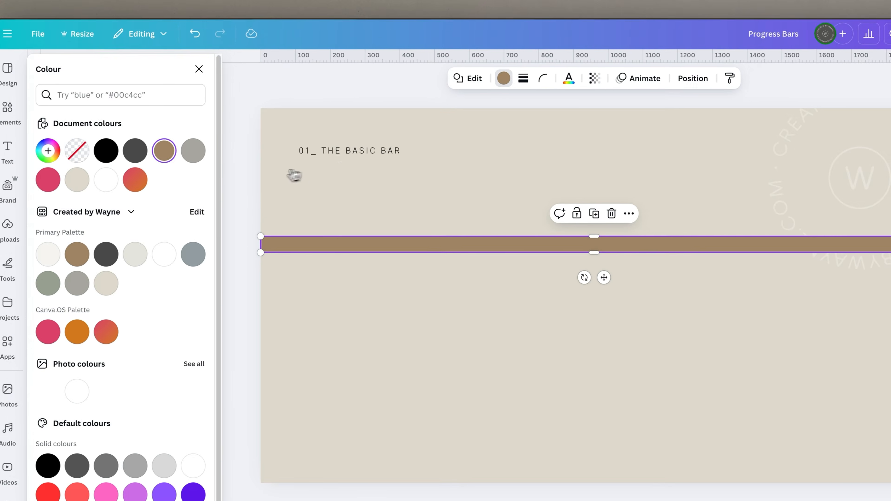
{"action": "left_click", "coordinate": [109, 152]}
{"action": "left_click_drag", "start_coordinate": [516, 239], "coordinate": [508, 395]}
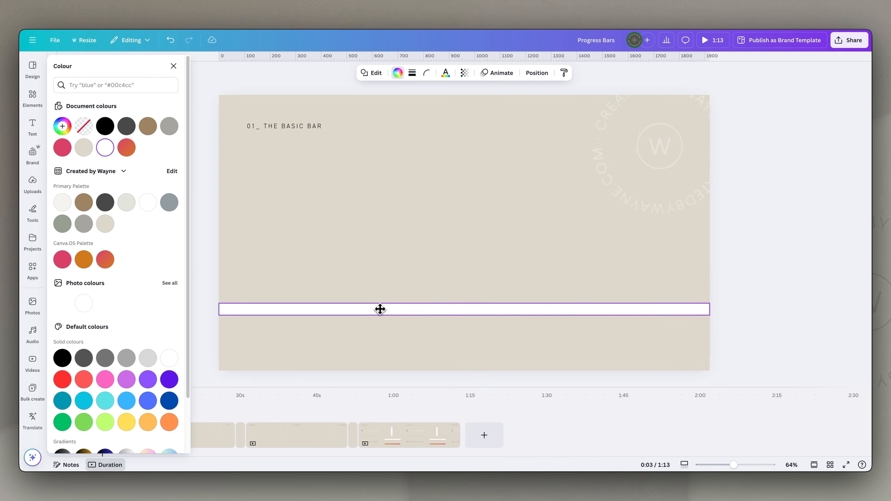
{"action": "left_click_drag", "start_coordinate": [382, 314], "coordinate": [375, 236]}
{"action": "left_click", "coordinate": [495, 191]}
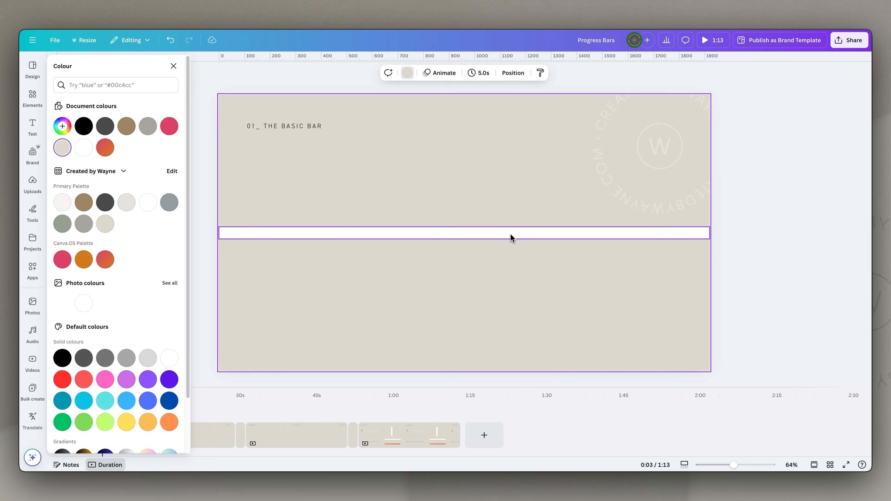
- Duplicate the white bar just below the original and fill the copy with the brand palette's pink-to-orange gradient
{"action": "left_click", "coordinate": [511, 234]}
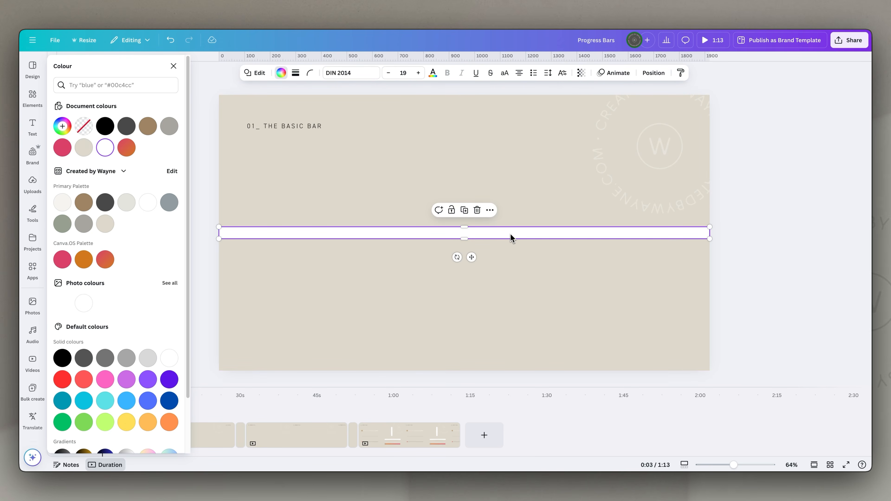
{"action": "left_click_drag", "start_coordinate": [511, 235], "coordinate": [528, 250], "text": "alt"}
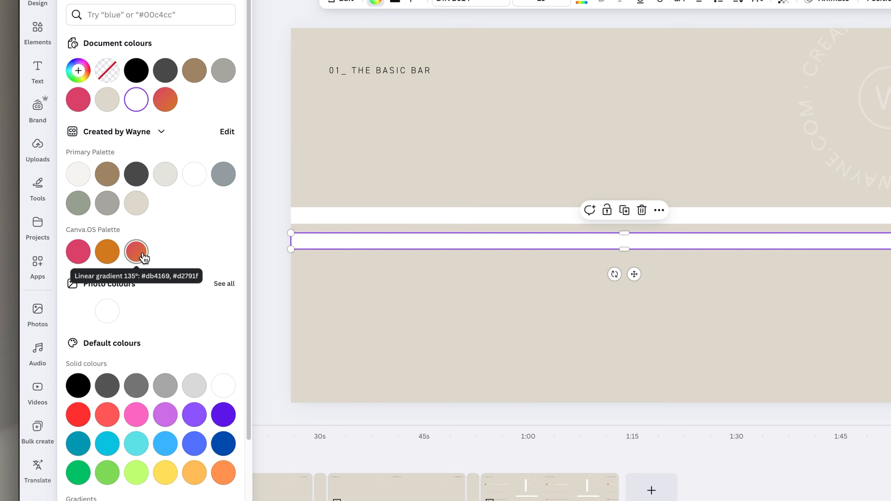
{"action": "left_click", "coordinate": [136, 323]}
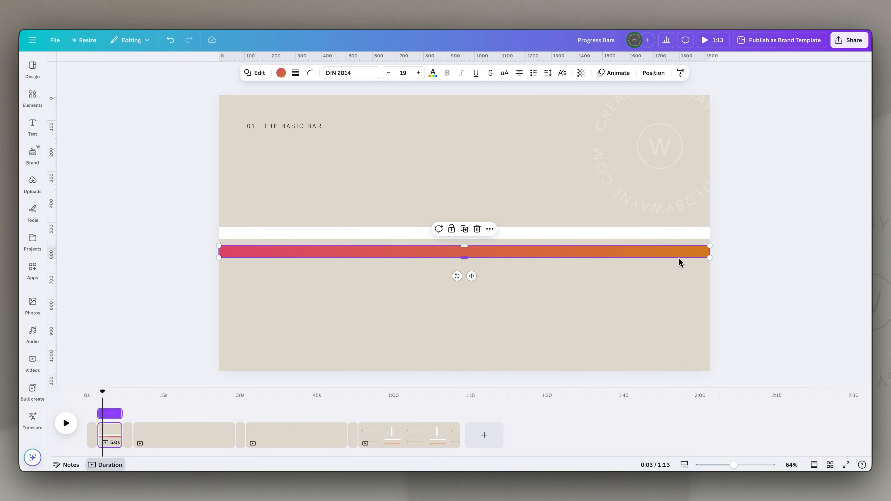
- Align the gradient bar over the white bar, then slide it off the page's left edge, leaving only a sliver overlapping
{"action": "left_click_drag", "start_coordinate": [674, 255], "coordinate": [696, 235]}
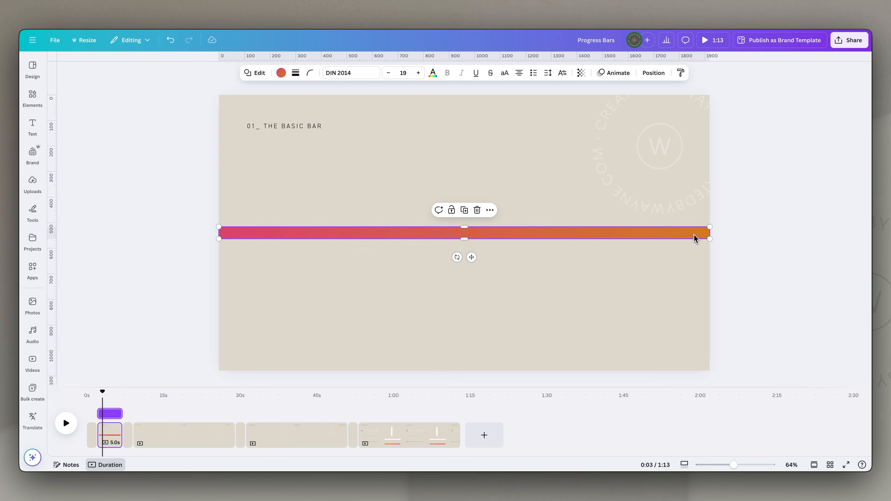
{"action": "left_click_drag", "start_coordinate": [697, 235], "coordinate": [217, 238]}
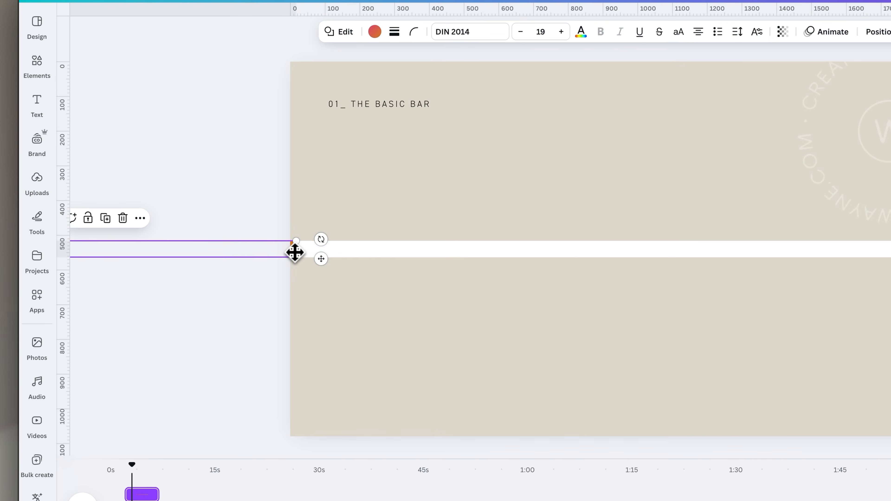
{"action": "left_click", "coordinate": [336, 195]}
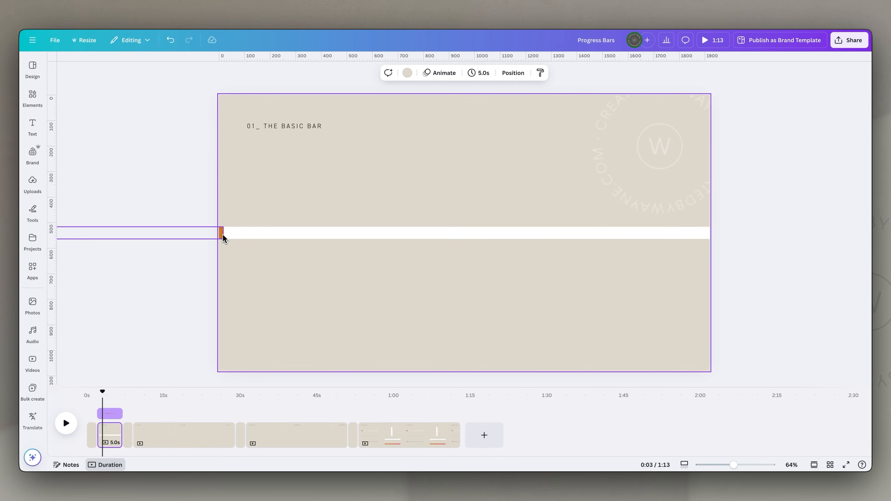
- Examine the page's layer order with the gradient bar selected
{"action": "left_click", "coordinate": [294, 250]}
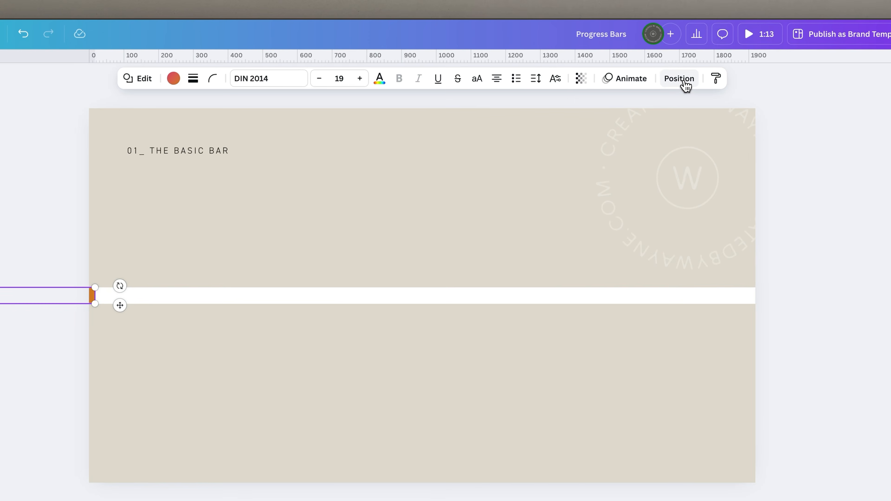
{"action": "left_click", "coordinate": [686, 84]}
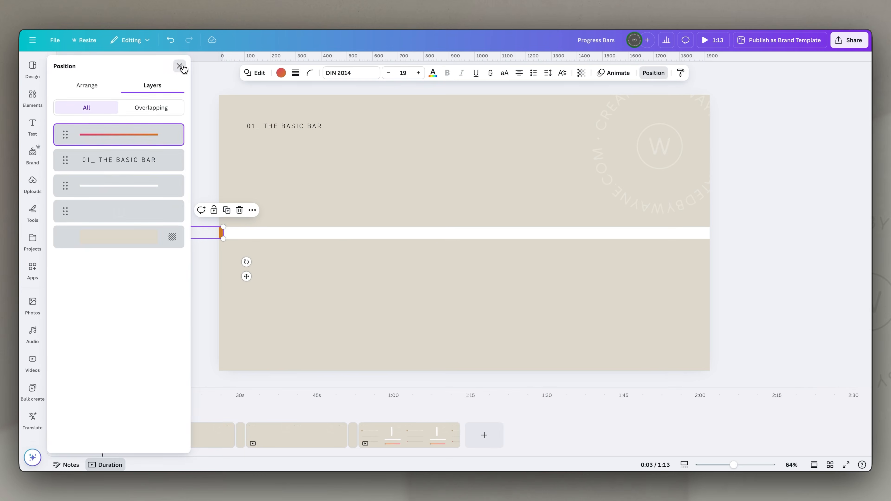
{"action": "left_click", "coordinate": [179, 66]}
- Create a custom animation that moves the gradient bar in a straight horizontal line until it covers the white bar
{"action": "left_click", "coordinate": [619, 73]}
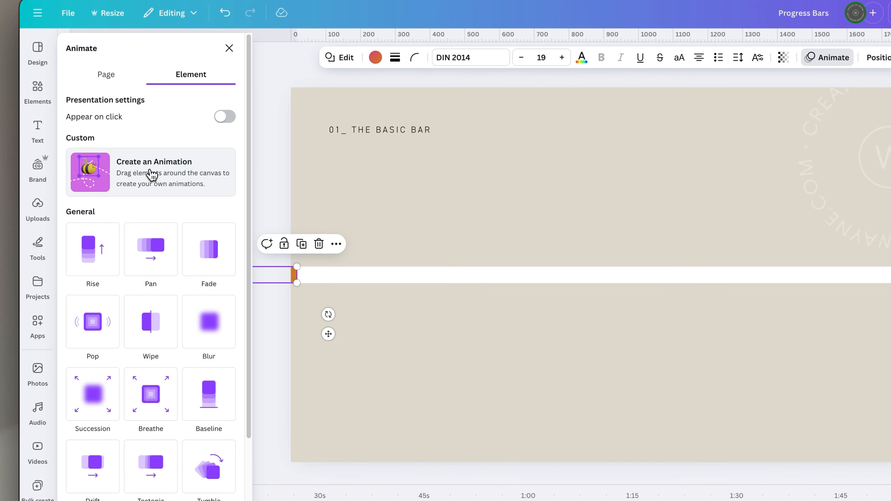
{"action": "left_click", "coordinate": [152, 182]}
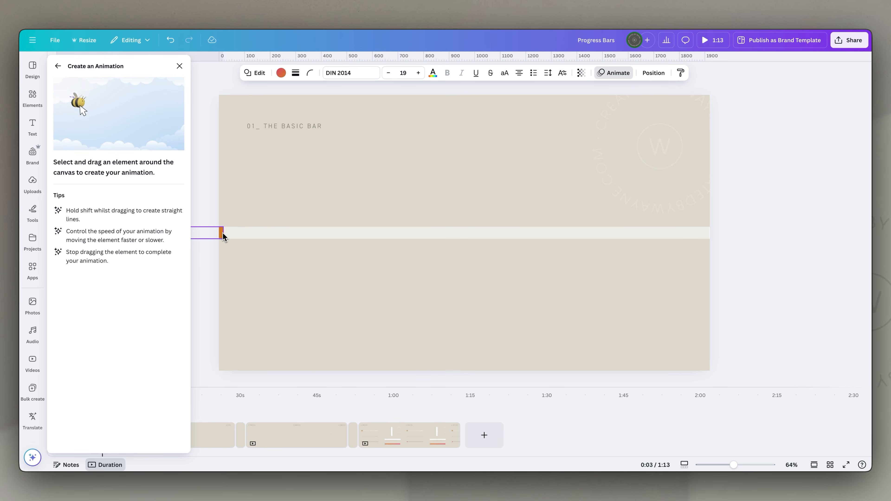
{"action": "left_click_drag", "start_coordinate": [222, 234], "coordinate": [321, 235]}
{"action": "left_click_drag", "start_coordinate": [466, 237], "coordinate": [710, 246]}
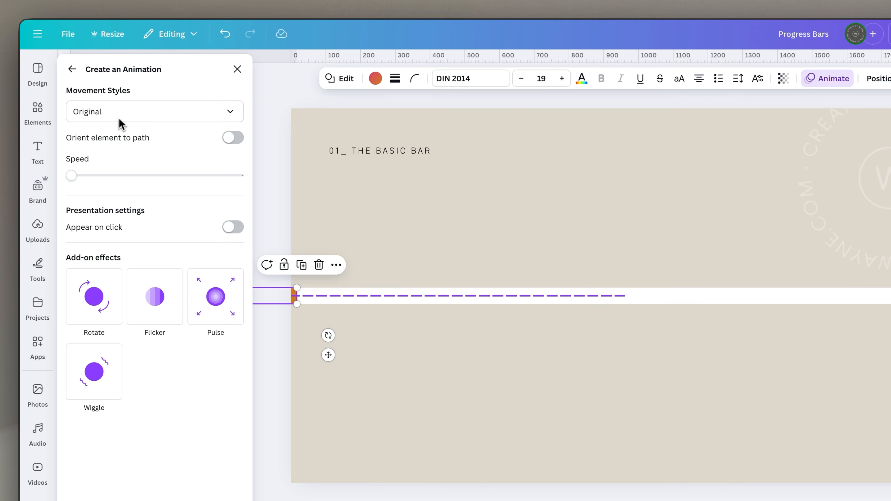
- Set the movement style of the gradient bar's animation to Steady and finish the animation
{"action": "left_click", "coordinate": [231, 113]}
{"action": "left_click", "coordinate": [126, 186]}
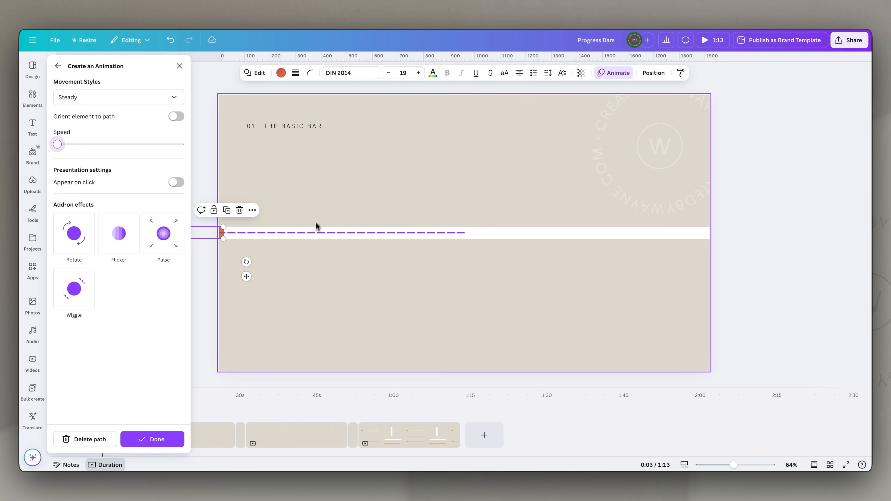
{"action": "left_click", "coordinate": [270, 380]}
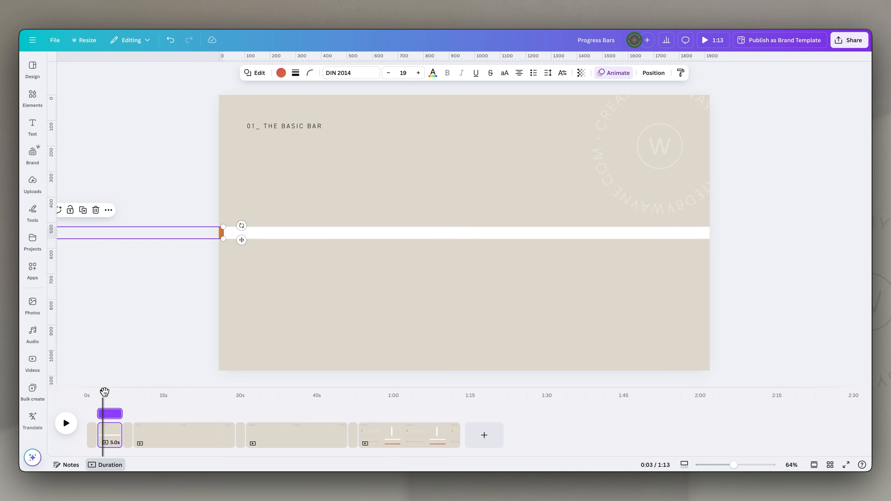
- Preview the progress bar animation from the start of the second page
{"action": "left_click_drag", "start_coordinate": [132, 373], "coordinate": [126, 371]}
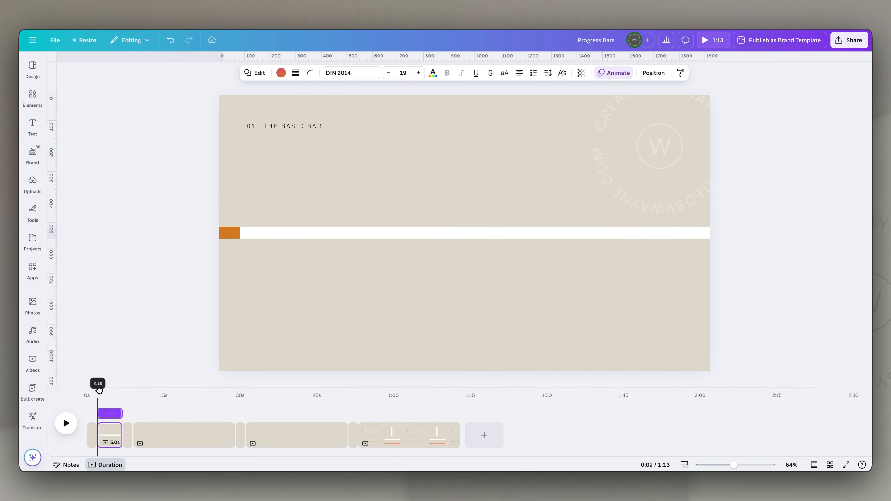
{"action": "left_click", "coordinate": [67, 423]}
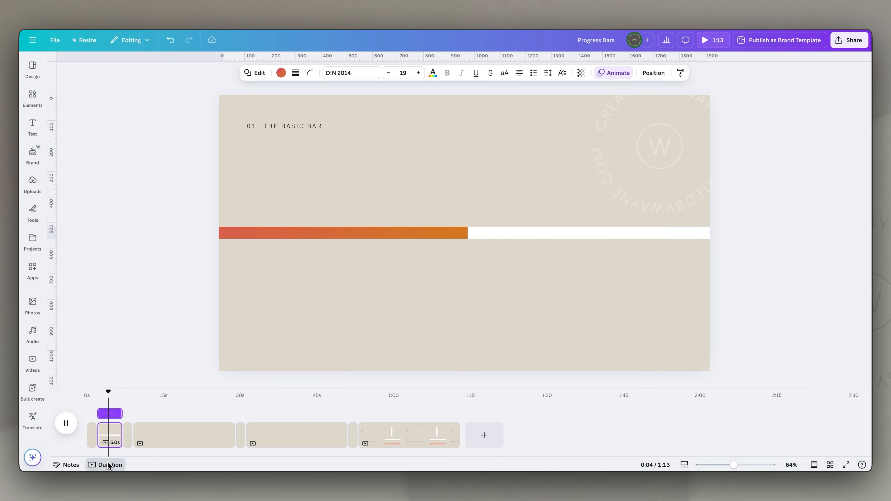
{"action": "left_click", "coordinate": [67, 424]}
- Set the duration of the basic bar page to 20 seconds
{"action": "left_click", "coordinate": [109, 438]}
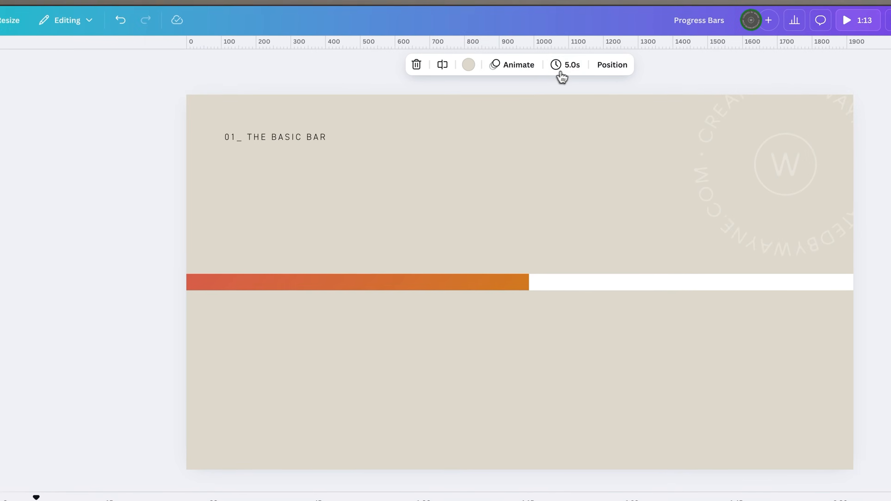
{"action": "left_click", "coordinate": [578, 70]}
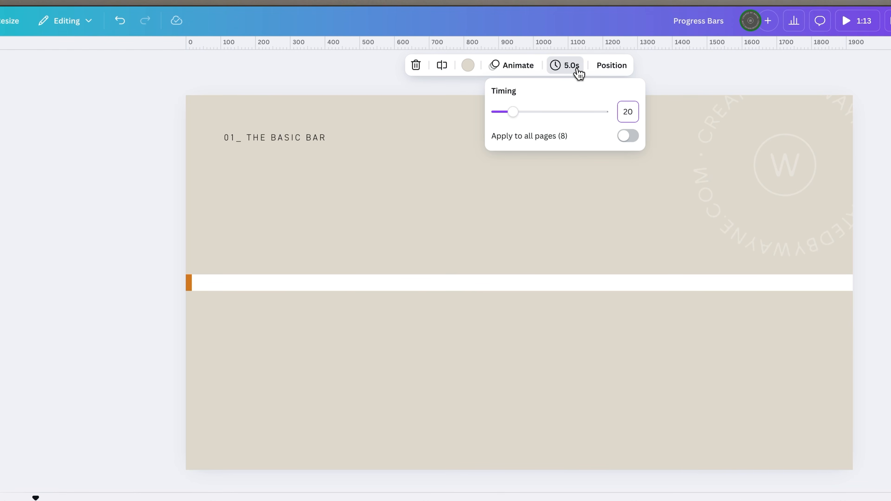
{"action": "key", "text": "Return"}
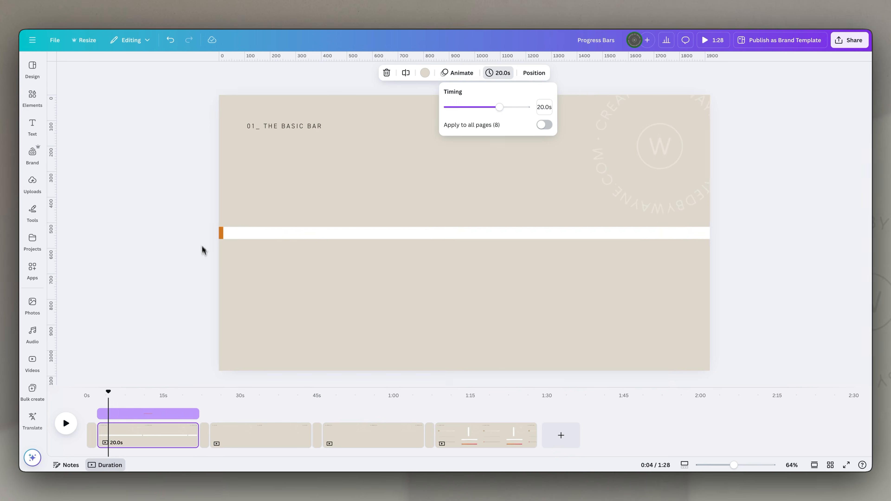
- Reduce the gradient bar's animation speed to its slowest setting and play the page back from its start
{"action": "left_click", "coordinate": [222, 233]}
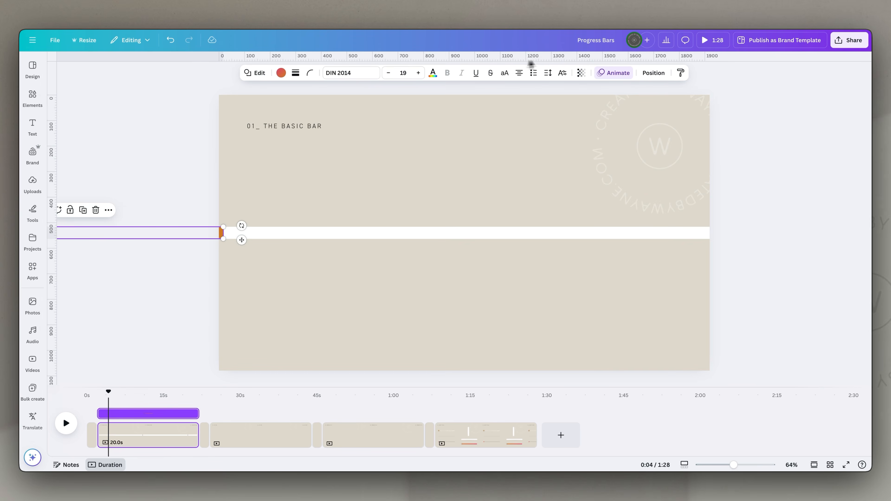
{"action": "left_click", "coordinate": [622, 78]}
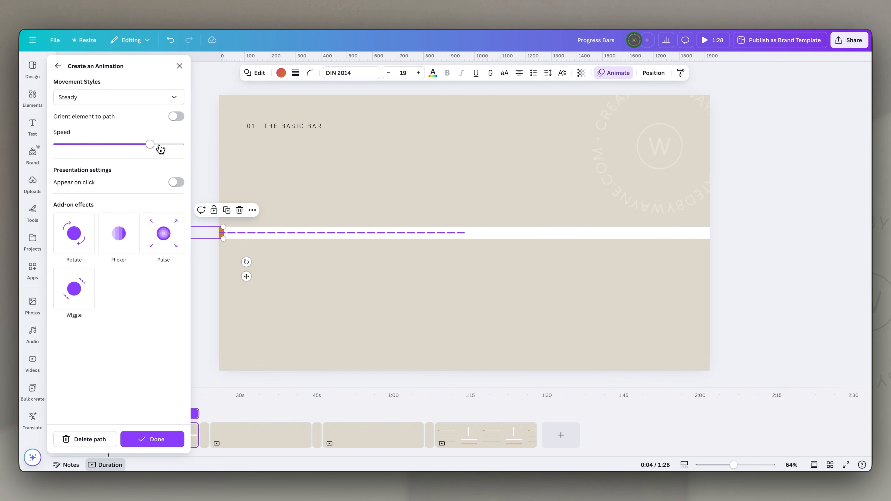
{"action": "left_click_drag", "start_coordinate": [152, 149], "coordinate": [51, 149]}
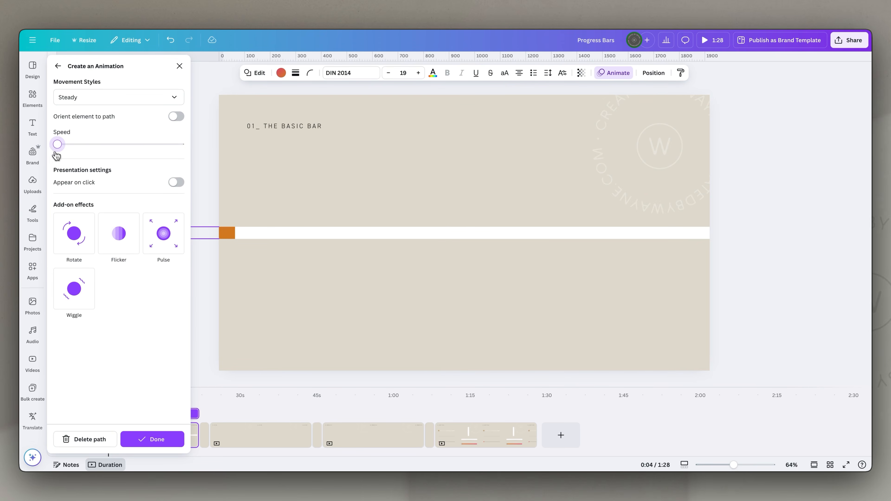
{"action": "left_click", "coordinate": [147, 442]}
{"action": "left_click_drag", "start_coordinate": [107, 398], "coordinate": [98, 393]}
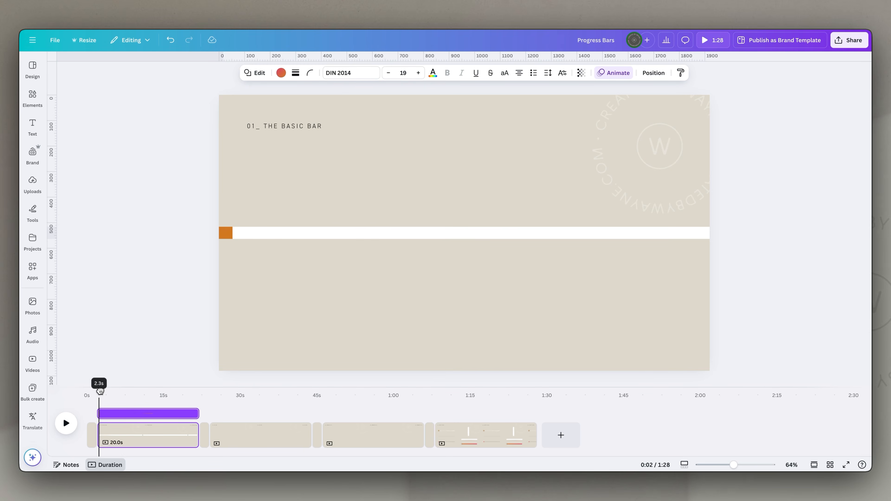
{"action": "key", "text": "space"}
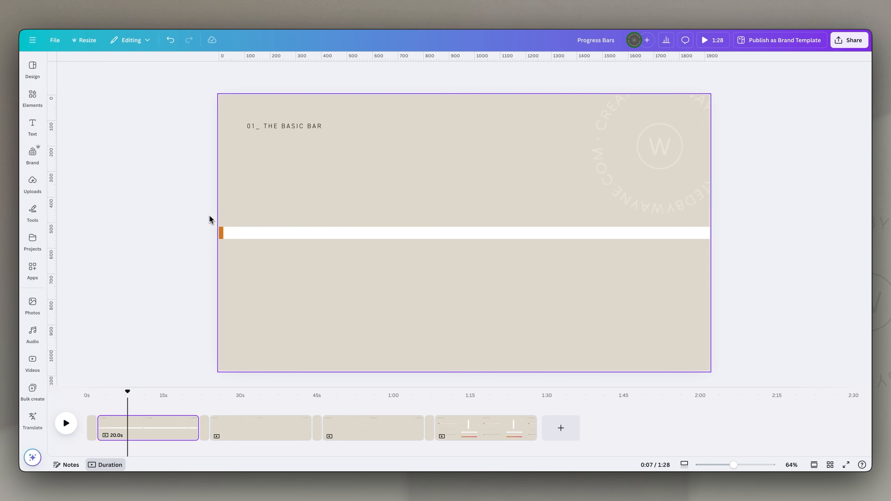
- Move the gradient and white bars together down to the page's bottom edge
{"action": "left_click_drag", "start_coordinate": [197, 208], "coordinate": [259, 252]}
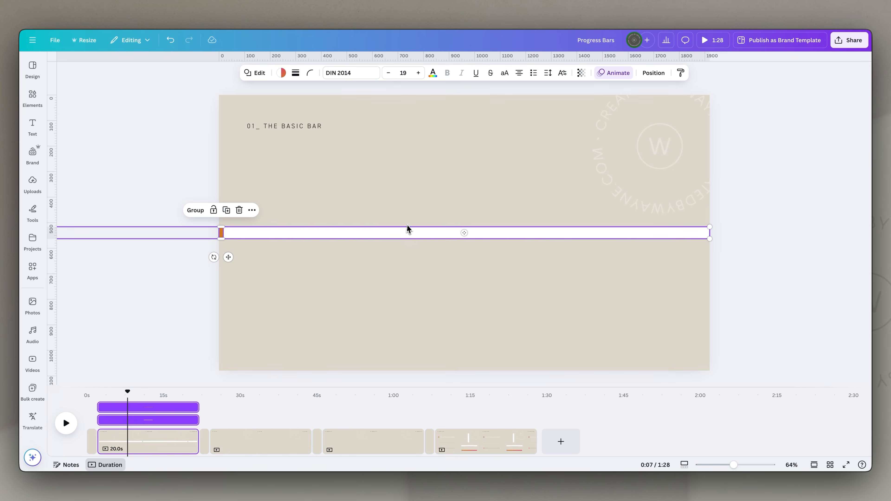
{"action": "left_click_drag", "start_coordinate": [405, 238], "coordinate": [399, 365]}
{"action": "left_click", "coordinate": [605, 253]}
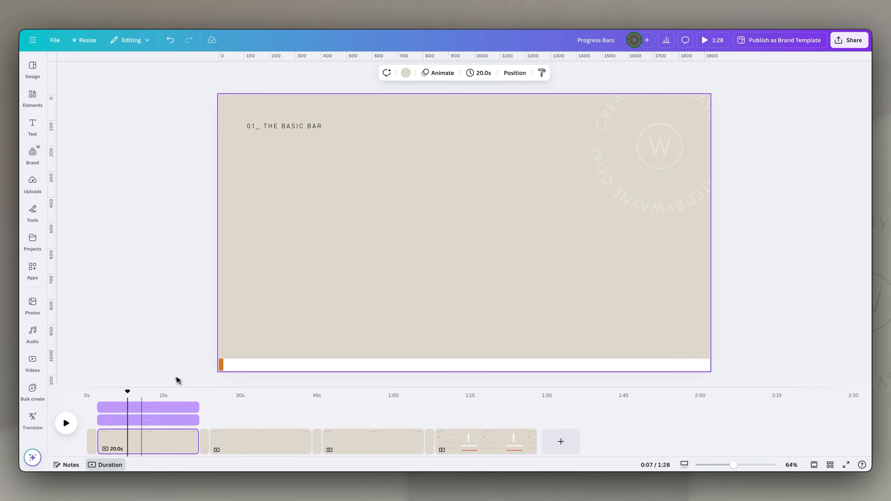
- Play back the page from its start to check the progress bar at its bottom-edge position
{"action": "left_click_drag", "start_coordinate": [130, 392], "coordinate": [98, 389]}
{"action": "key", "text": "space"}
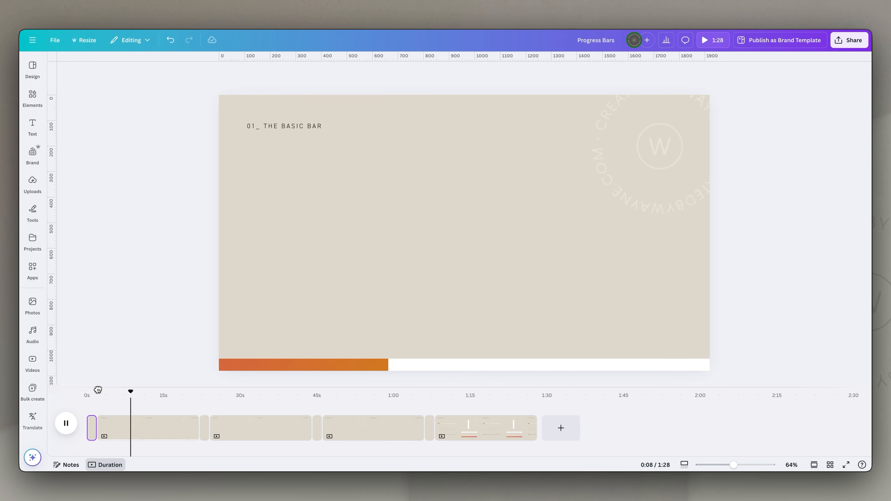
{"action": "left_click", "coordinate": [340, 221]}
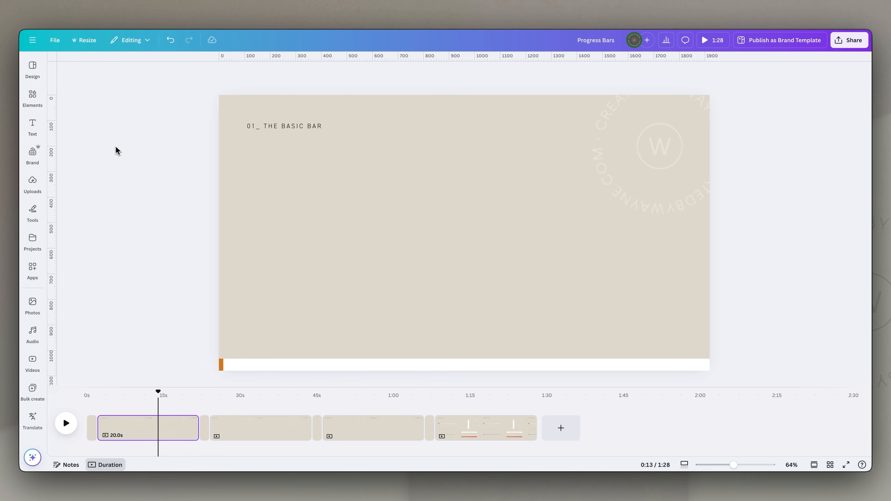
- Add a parallelogram from the shapes library, scale it to the white bar's height and place it on the bar
{"action": "left_click", "coordinate": [39, 100]}
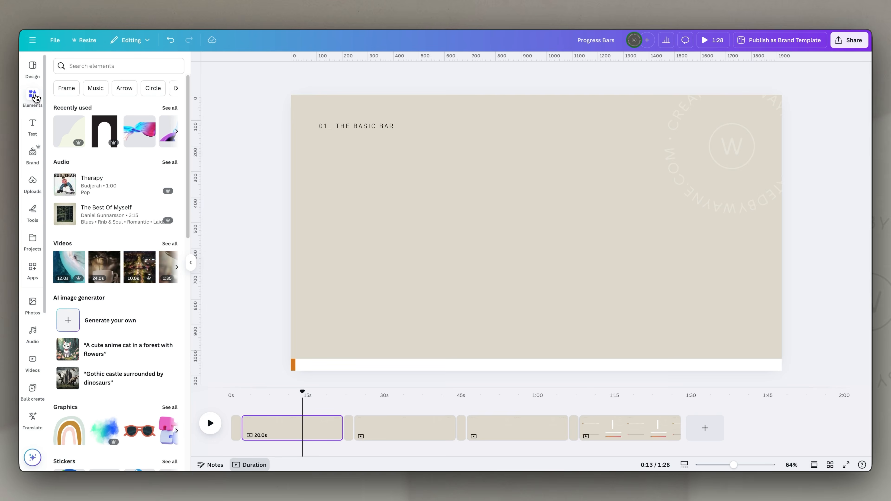
{"action": "scroll", "coordinate": [130, 308], "scroll_direction": "down", "scroll_amount": 5}
{"action": "scroll", "coordinate": [131, 310], "scroll_direction": "down", "scroll_amount": 3}
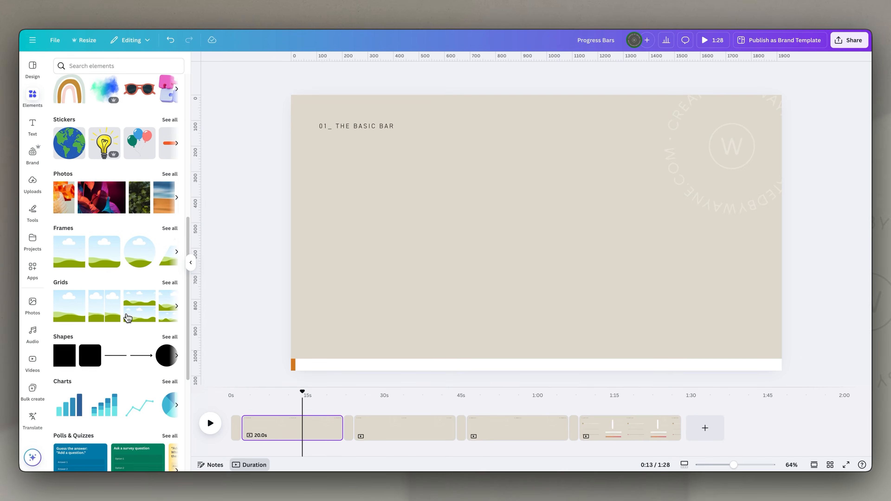
{"action": "left_click", "coordinate": [171, 332]}
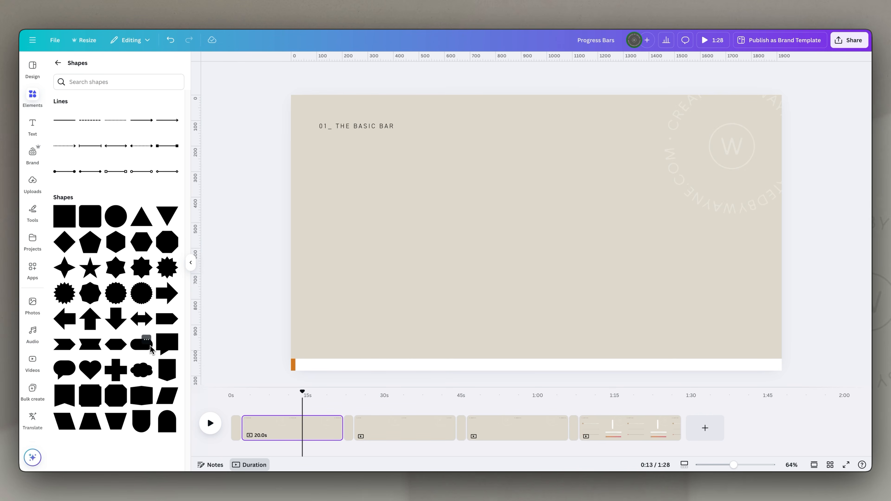
{"action": "left_click", "coordinate": [168, 401]}
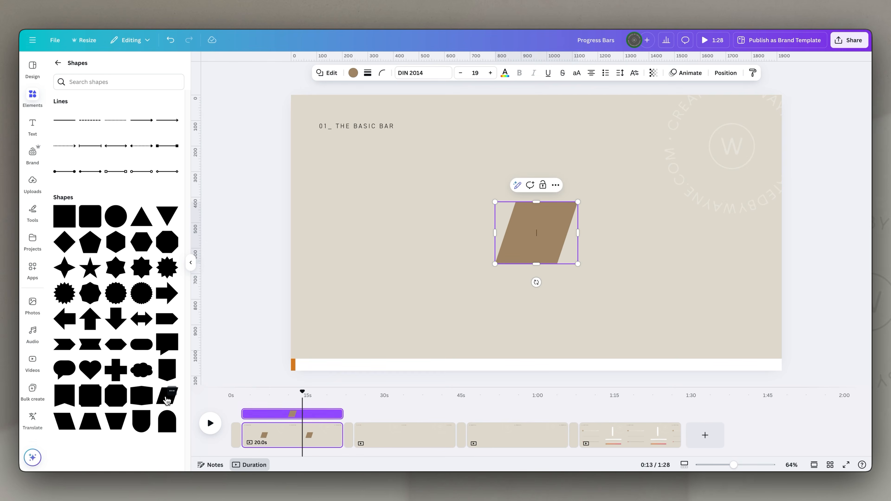
{"action": "left_click_drag", "start_coordinate": [553, 230], "coordinate": [391, 363]}
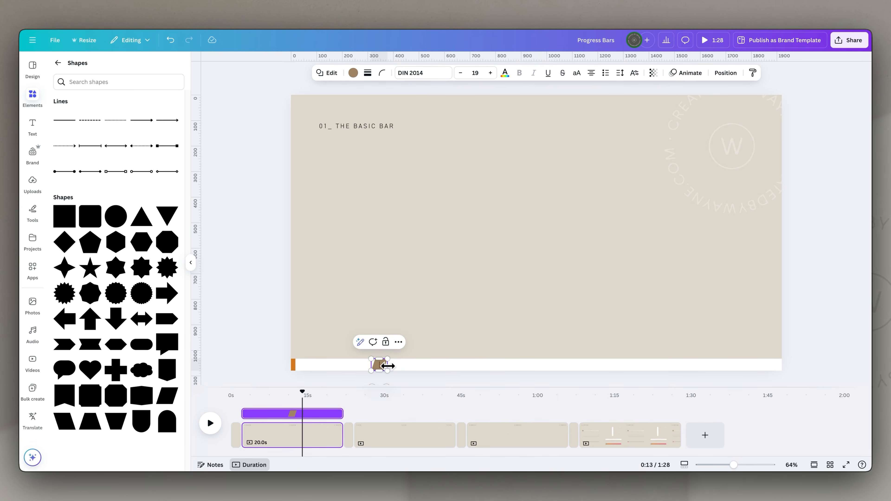
- Stretch the parallelogram beyond both page edges and slide it off the page's left side so only its slanted end shows
{"action": "left_click_drag", "start_coordinate": [388, 366], "coordinate": [786, 370]}
{"action": "left_click_drag", "start_coordinate": [373, 365], "coordinate": [287, 365]}
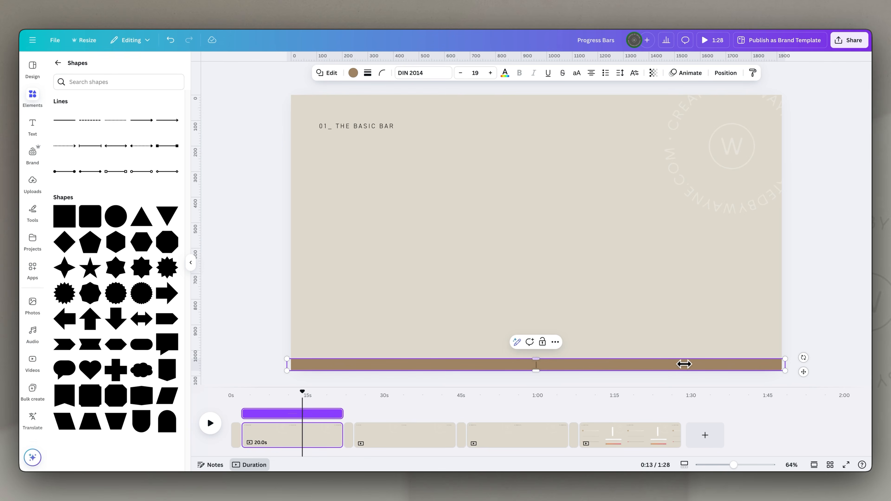
{"action": "left_click_drag", "start_coordinate": [755, 364], "coordinate": [263, 365]}
- Animate the parallelogram along a straight path across the page at the slowest speed with Steady movement, and play the page back from its start
{"action": "left_click", "coordinate": [689, 72]}
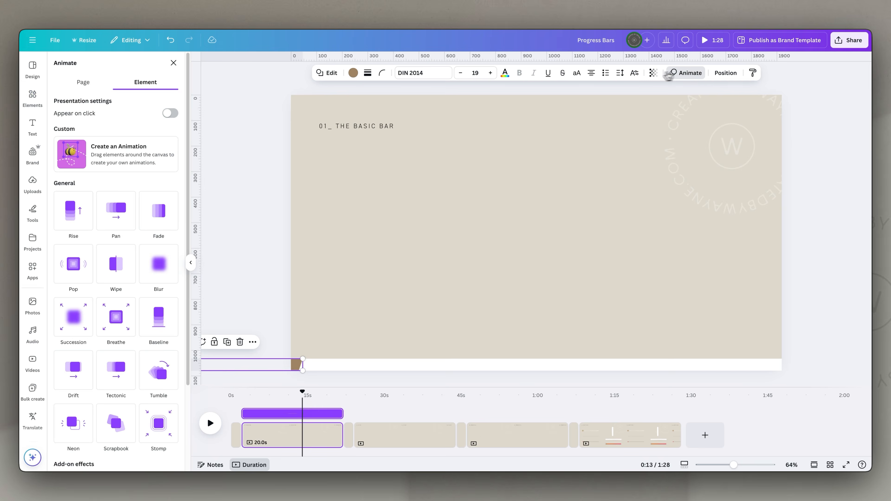
{"action": "left_click", "coordinate": [121, 146]}
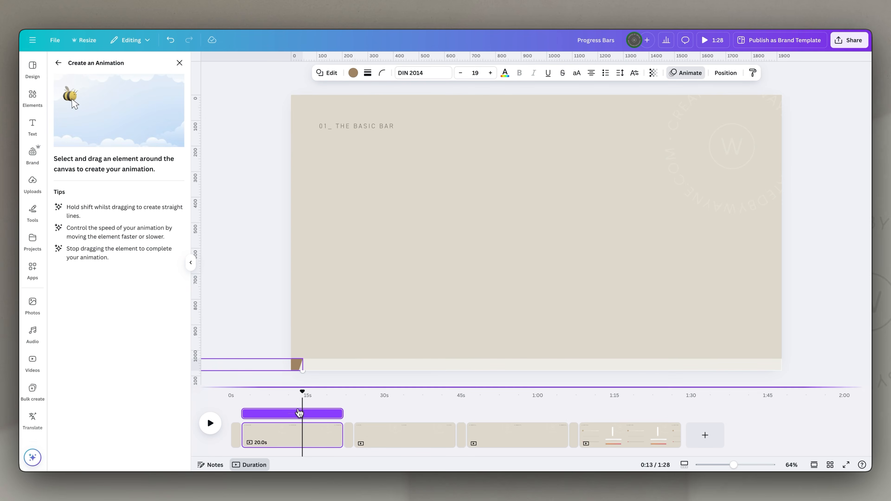
{"action": "left_click_drag", "start_coordinate": [301, 368], "coordinate": [785, 367]}
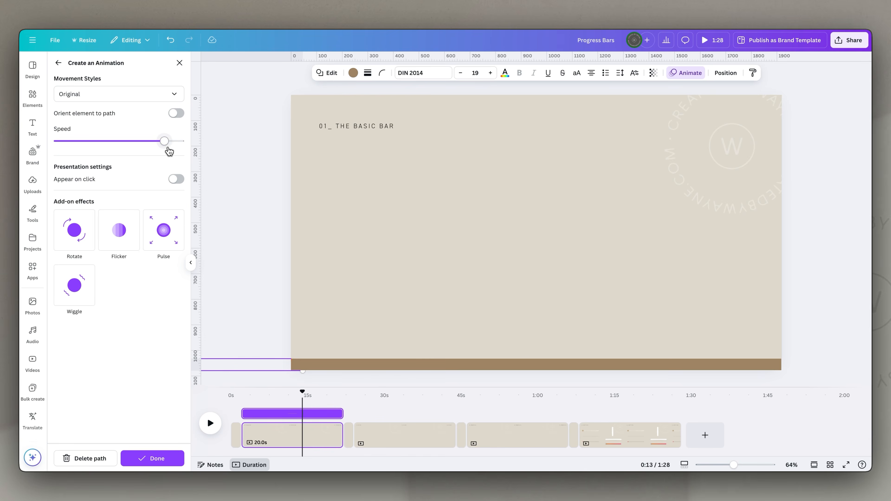
{"action": "left_click_drag", "start_coordinate": [167, 147], "coordinate": [47, 146]}
{"action": "left_click", "coordinate": [113, 95]}
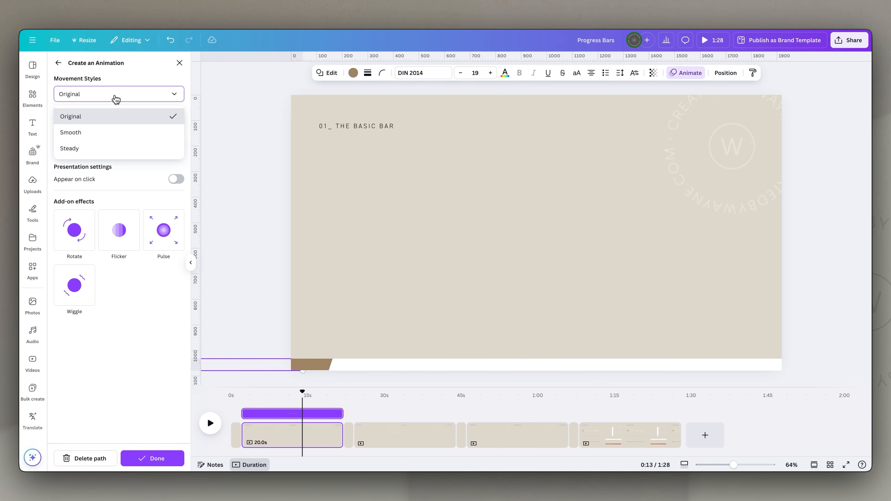
{"action": "left_click", "coordinate": [100, 144]}
{"action": "left_click", "coordinate": [239, 392]}
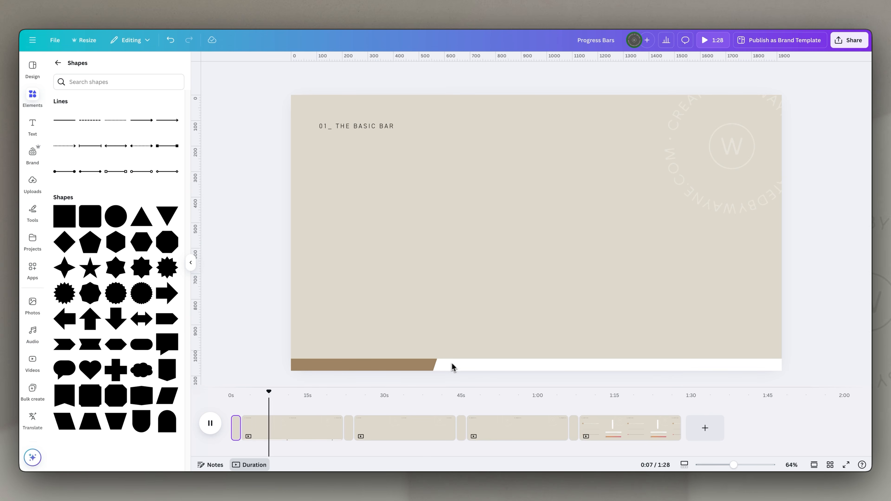
{"action": "left_click", "coordinate": [380, 367]}
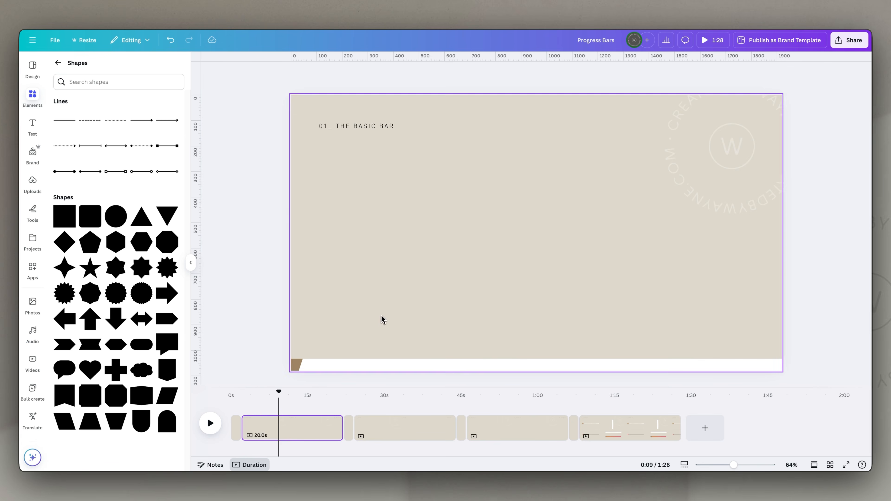
- Add a square frame over the white bar, flatten it to the bar's height and extend it to the page's right edge
{"action": "left_click", "coordinate": [58, 63]}
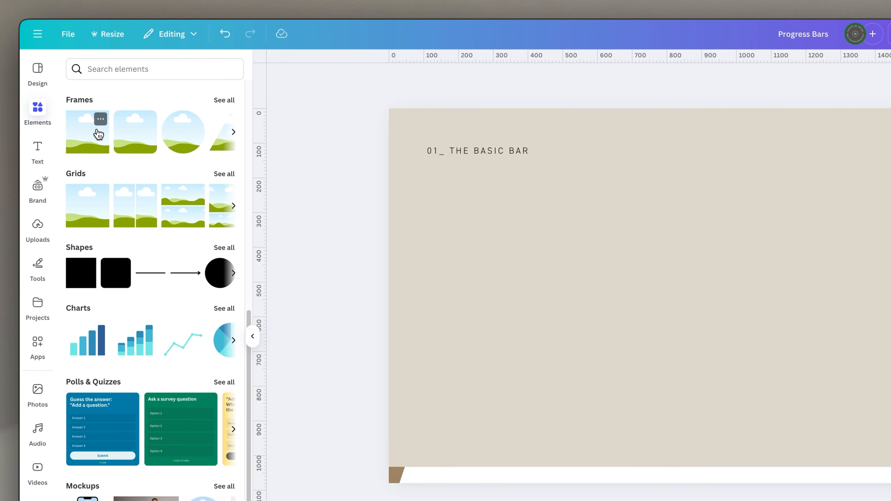
{"action": "left_click", "coordinate": [73, 114]}
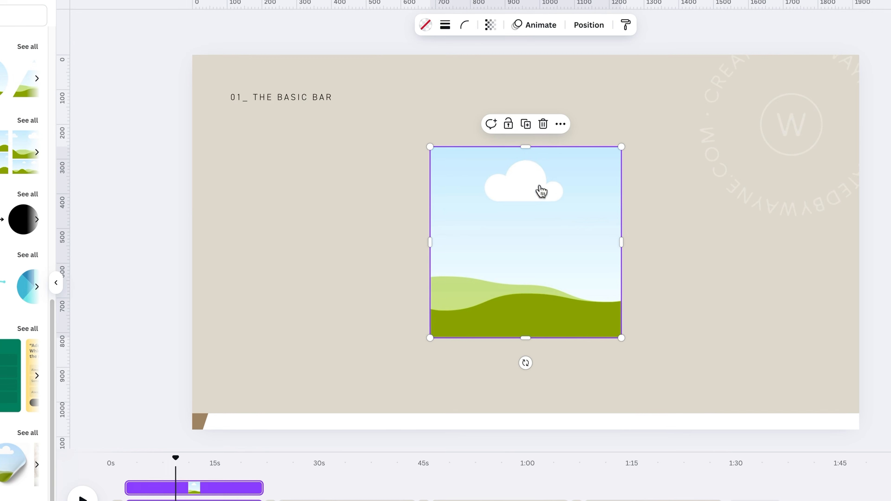
{"action": "left_click_drag", "start_coordinate": [526, 147], "coordinate": [442, 413]}
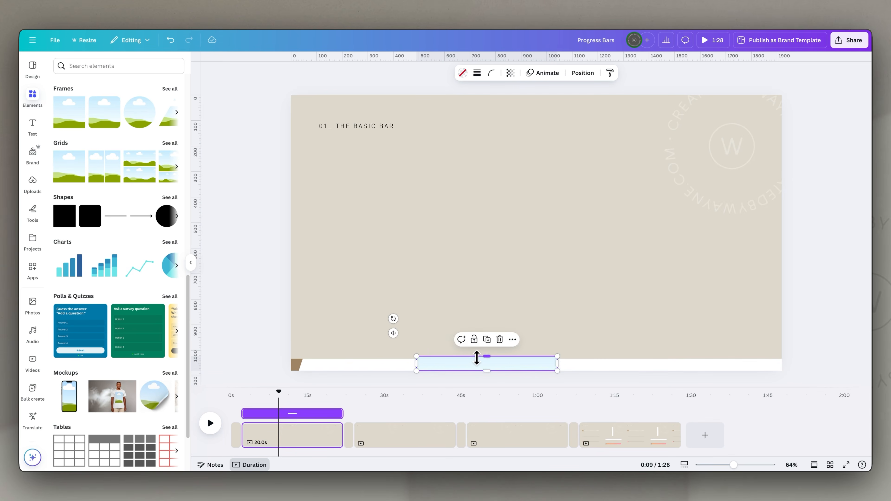
{"action": "left_click_drag", "start_coordinate": [489, 357], "coordinate": [490, 359]}
{"action": "left_click_drag", "start_coordinate": [557, 363], "coordinate": [774, 368]}
- Delete the parallelogram bar and extend the frame to the page's left edge
{"action": "left_click", "coordinate": [296, 365]}
{"action": "key", "text": "Delete"}
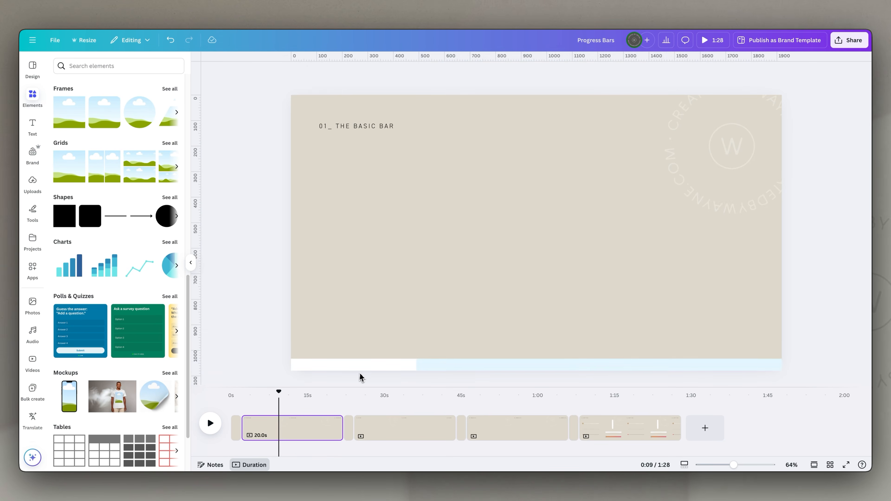
{"action": "left_click", "coordinate": [437, 369]}
{"action": "left_click_drag", "start_coordinate": [417, 365], "coordinate": [294, 364]}
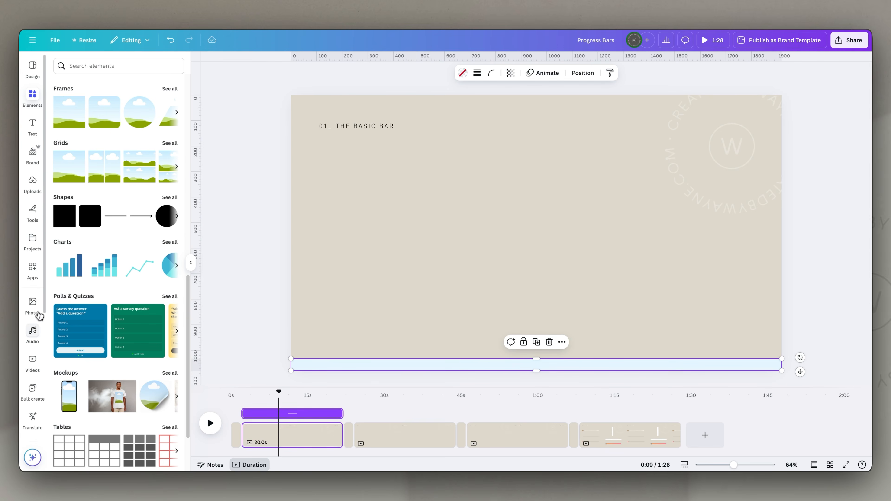
- Fill the frame with the recently used gold glitter video and slide it off the page's left side until only its end shows
{"action": "left_click", "coordinate": [31, 349]}
{"action": "left_click_drag", "start_coordinate": [82, 154], "coordinate": [399, 371]}
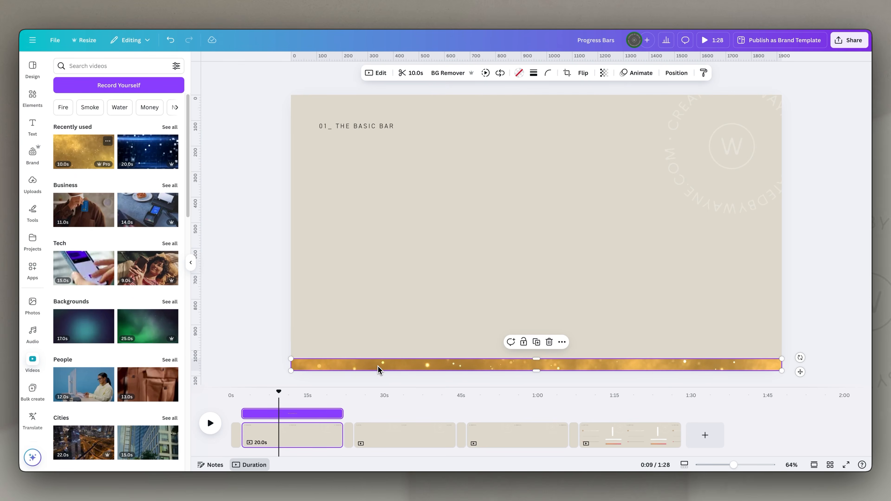
{"action": "left_click_drag", "start_coordinate": [778, 368], "coordinate": [295, 366]}
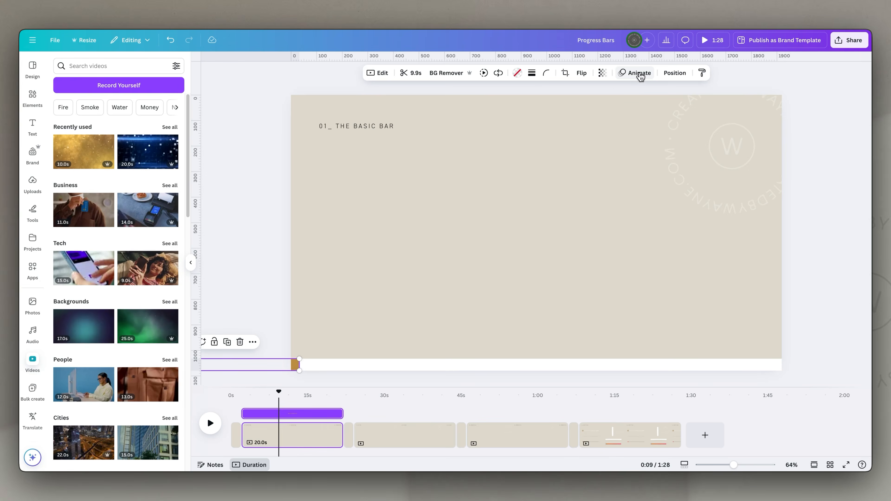
- Create a custom animation moving the gold video bar straight across the page, with Steady movement and the slowest speed
{"action": "left_click", "coordinate": [639, 74]}
{"action": "left_click", "coordinate": [154, 162]}
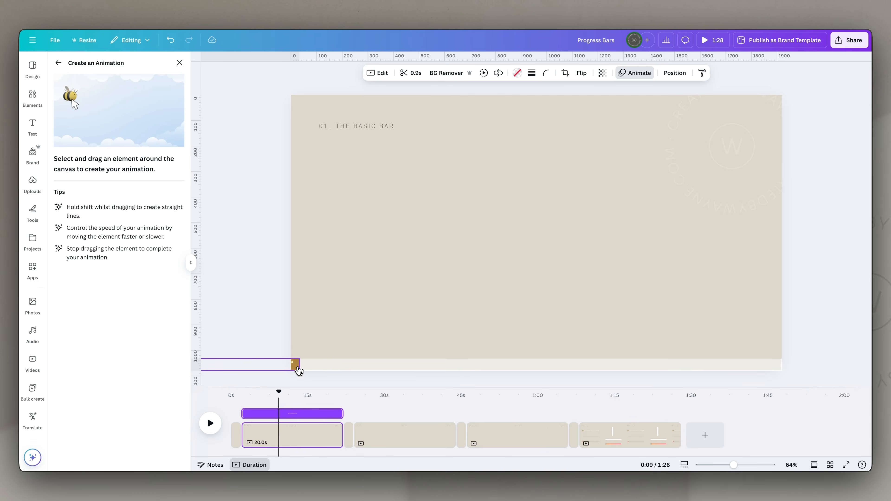
{"action": "left_click_drag", "start_coordinate": [345, 373], "coordinate": [779, 370]}
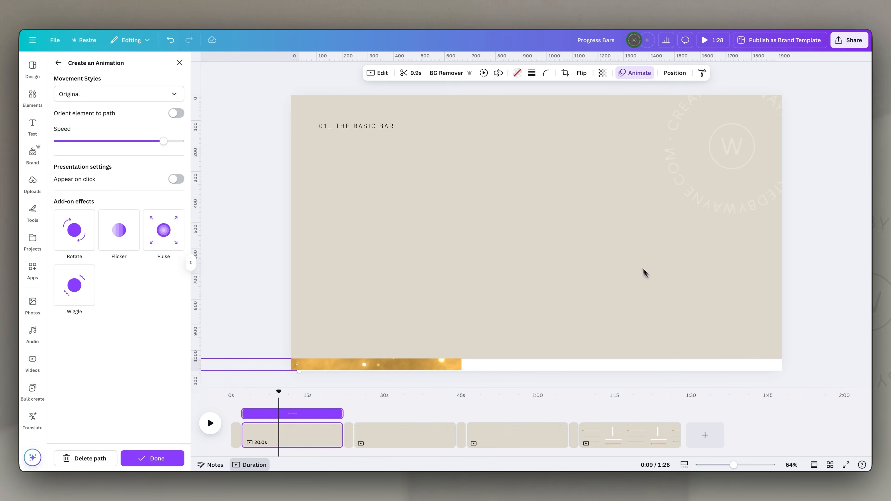
{"action": "left_click", "coordinate": [102, 98]}
{"action": "left_click", "coordinate": [89, 149]}
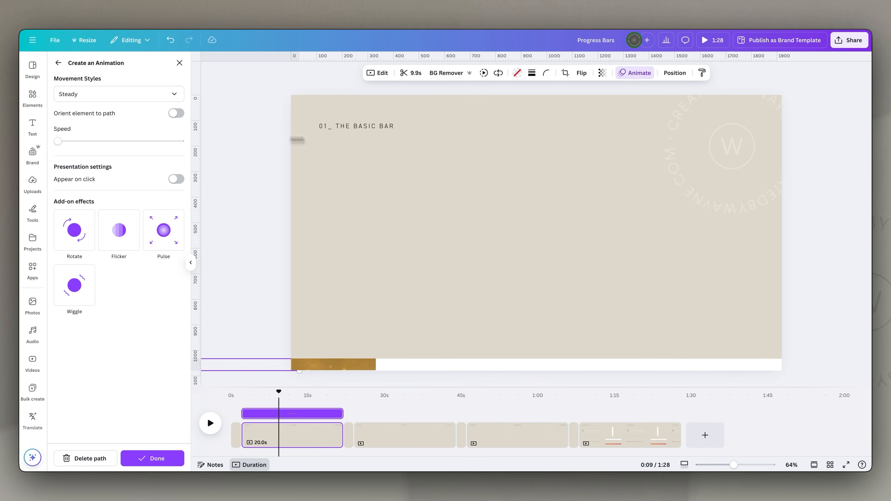
- Leave the animation settings and play the page back to check the gold video progress bar
{"action": "left_click", "coordinate": [802, 230]}
{"action": "left_click", "coordinate": [693, 244]}
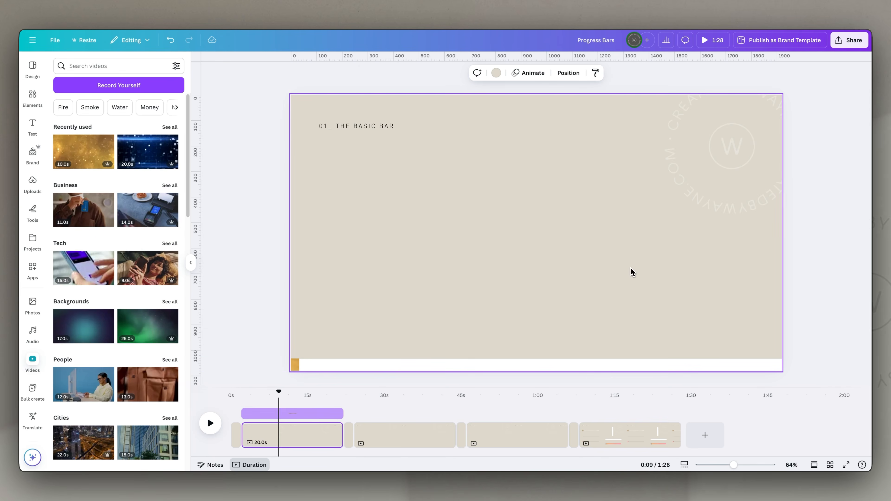
{"action": "key", "text": "space"}
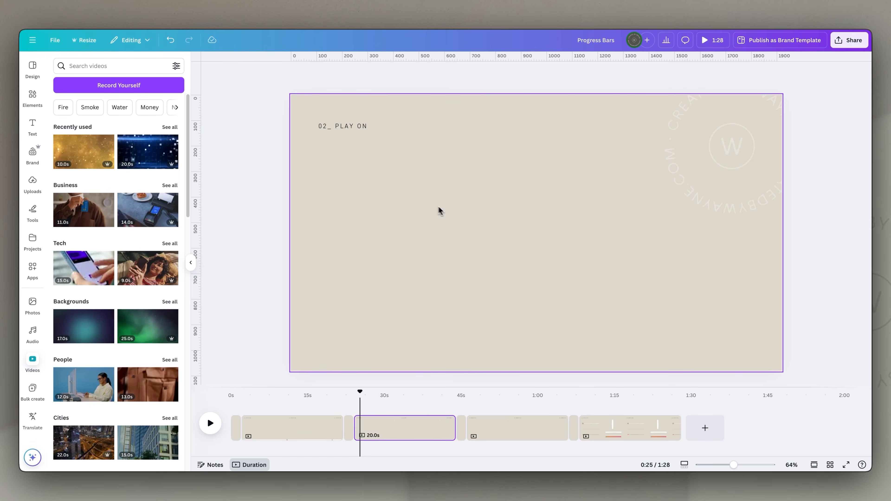
- Add a horizontal line to the "02_ PLAY ON" page and extend both ends so it spans most of the page width
{"action": "left_click", "coordinate": [470, 178]}
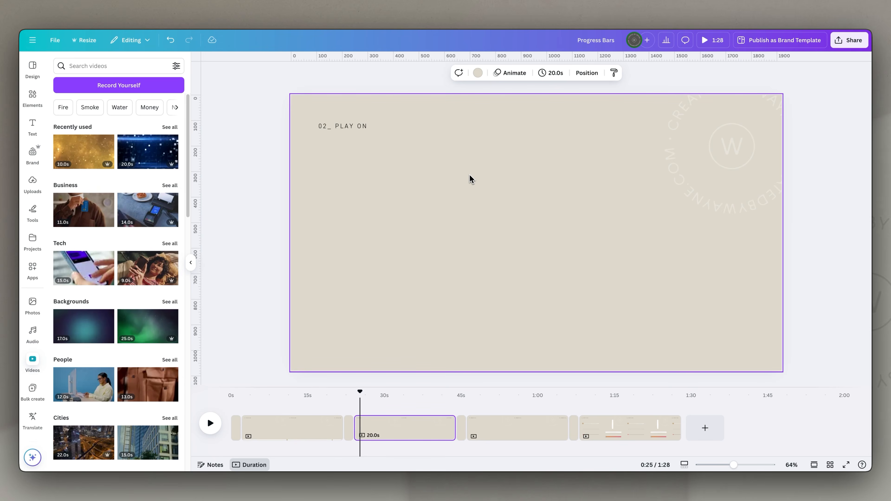
{"action": "key", "text": "l"}
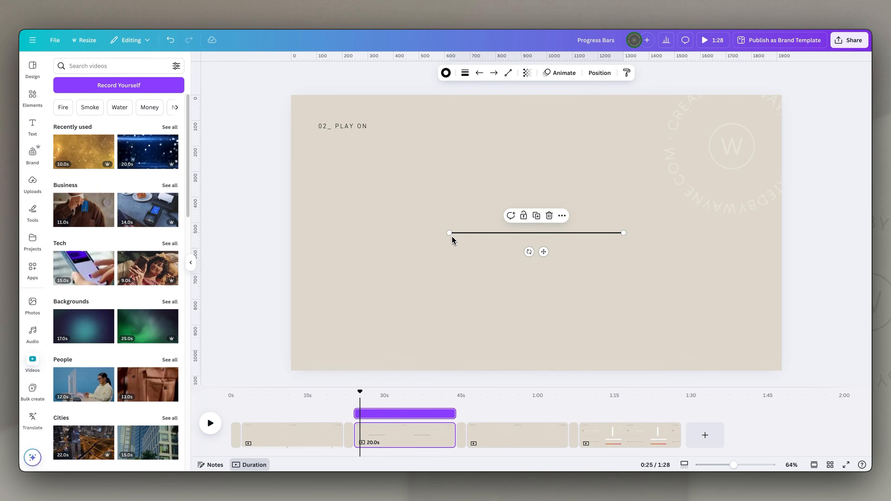
{"action": "left_click_drag", "start_coordinate": [452, 233], "coordinate": [339, 231]}
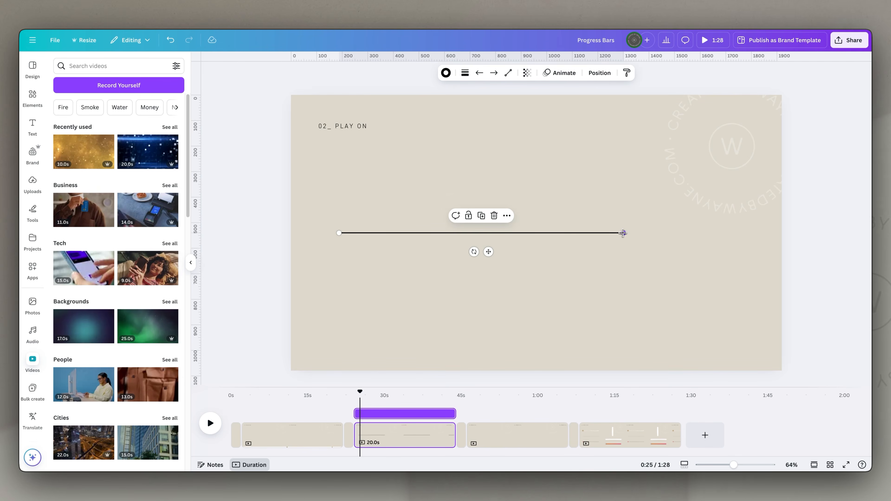
{"action": "left_click_drag", "start_coordinate": [623, 233], "coordinate": [732, 231]}
- Set the line's weight to 16 and give it rounded end points
{"action": "left_click", "coordinate": [465, 73]}
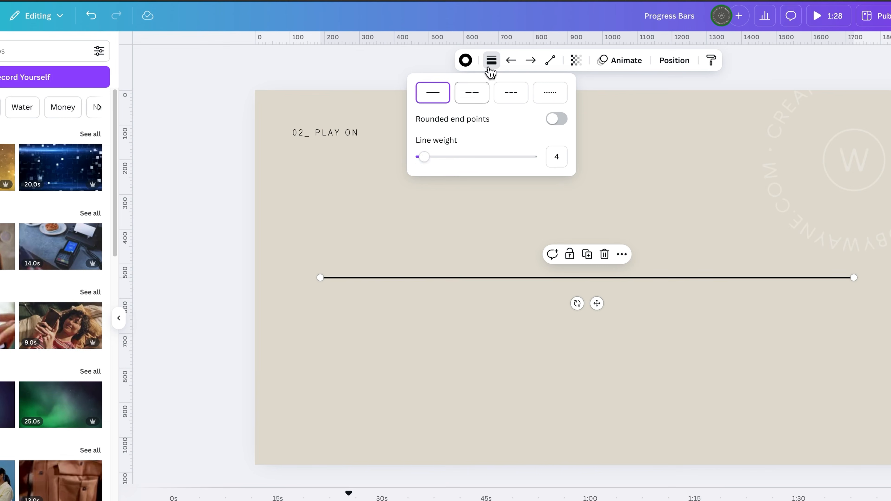
{"action": "left_click_drag", "start_coordinate": [425, 158], "coordinate": [438, 158]}
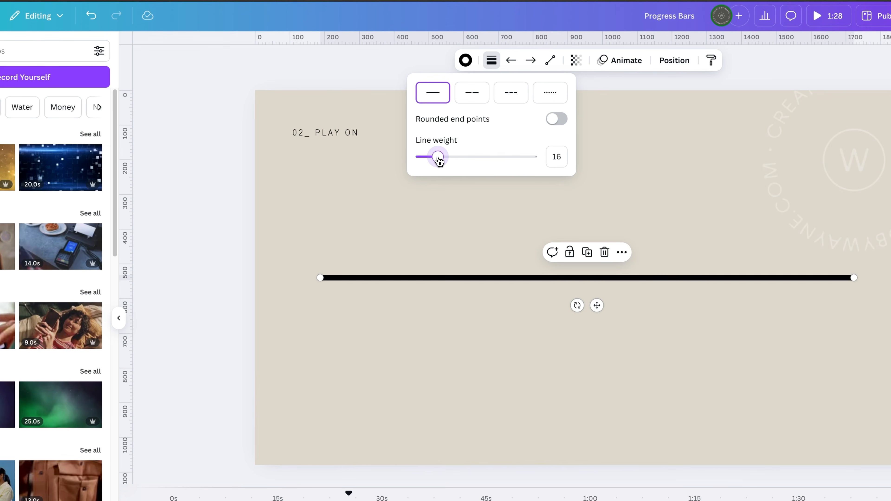
{"action": "left_click", "coordinate": [557, 120]}
{"action": "left_click", "coordinate": [354, 259]}
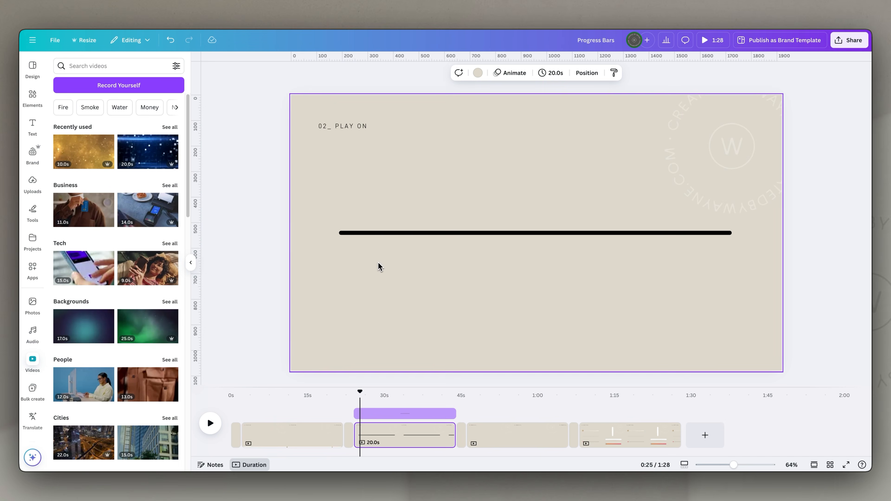
- Search the elements for "play icon" and add the round red play button graphic to the page
{"action": "left_click", "coordinate": [33, 95]}
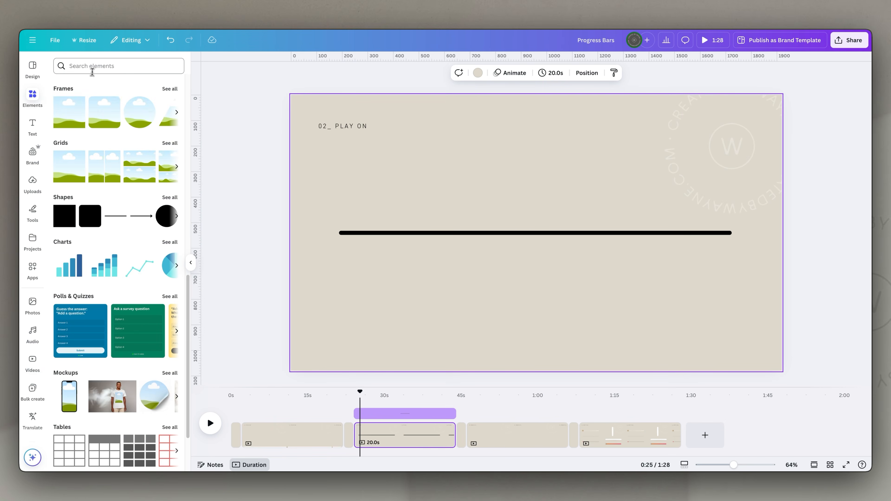
{"action": "left_click", "coordinate": [106, 65]}
{"action": "type", "text": "play b"}
{"action": "key", "text": "BackSpace"}
{"action": "type", "text": "icon"}
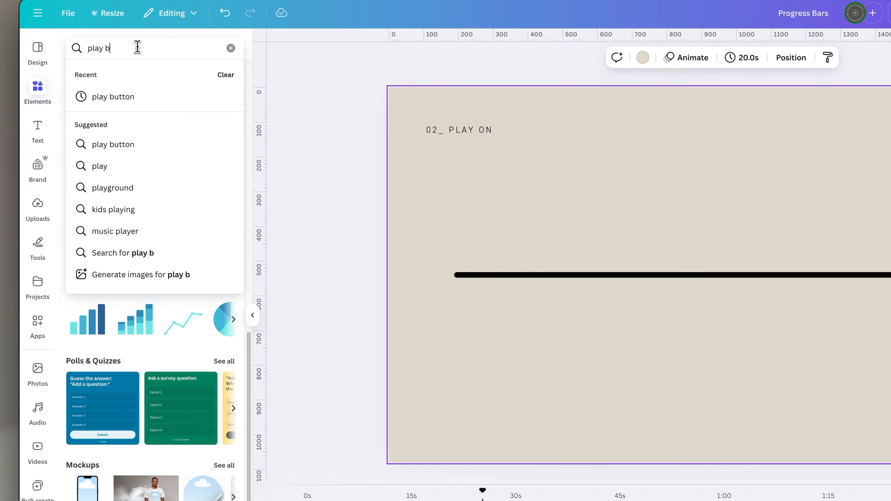
{"action": "key", "text": "Return"}
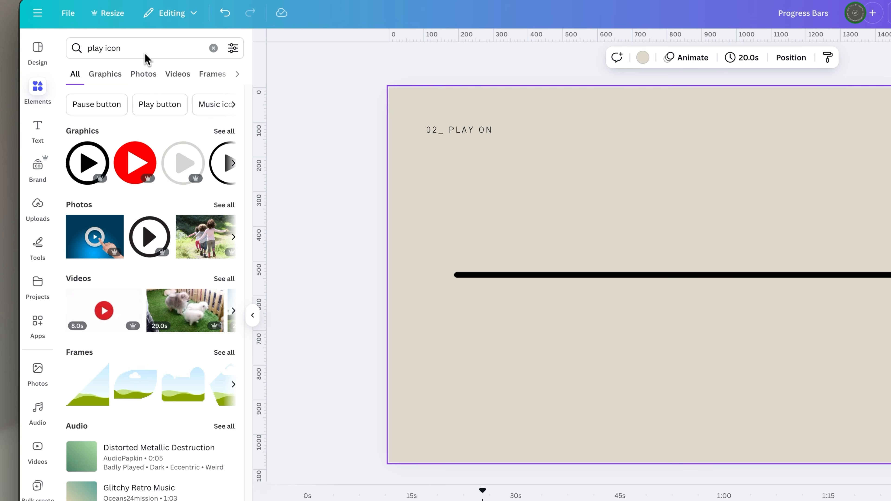
{"action": "left_click", "coordinate": [224, 132]}
{"action": "scroll", "coordinate": [231, 135], "scroll_direction": "down", "scroll_amount": 3}
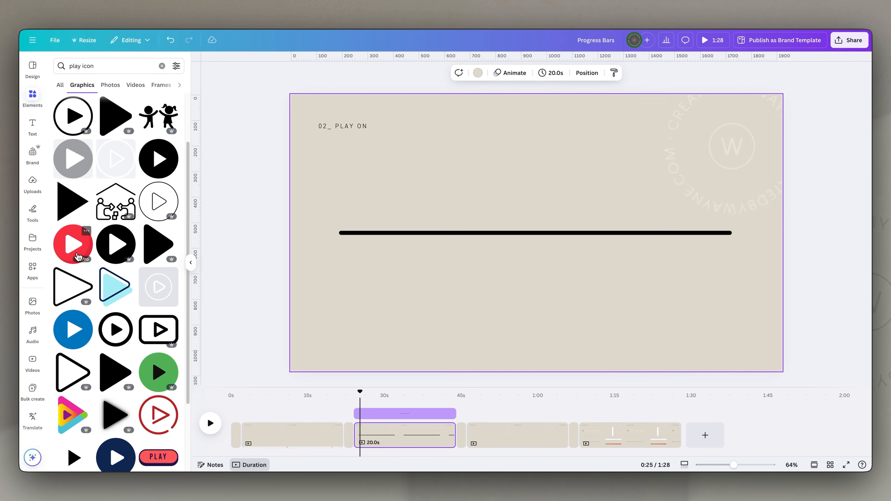
{"action": "left_click", "coordinate": [94, 298]}
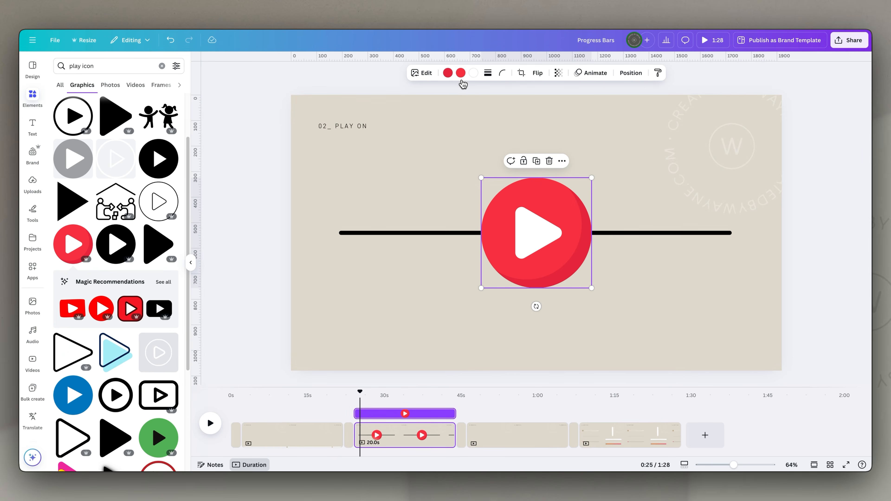
- Recolour the play button's circle with the brand palette's brown and its shadow with a darker brown
{"action": "left_click", "coordinate": [461, 73]}
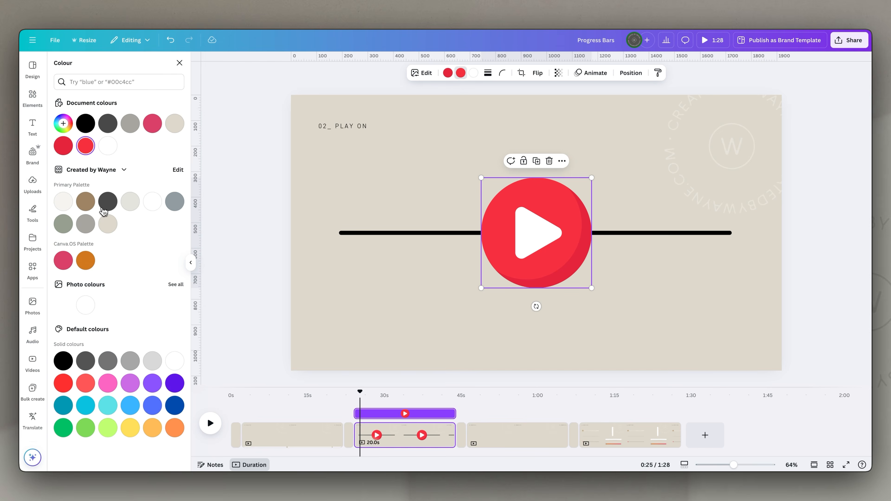
{"action": "left_click", "coordinate": [88, 206]}
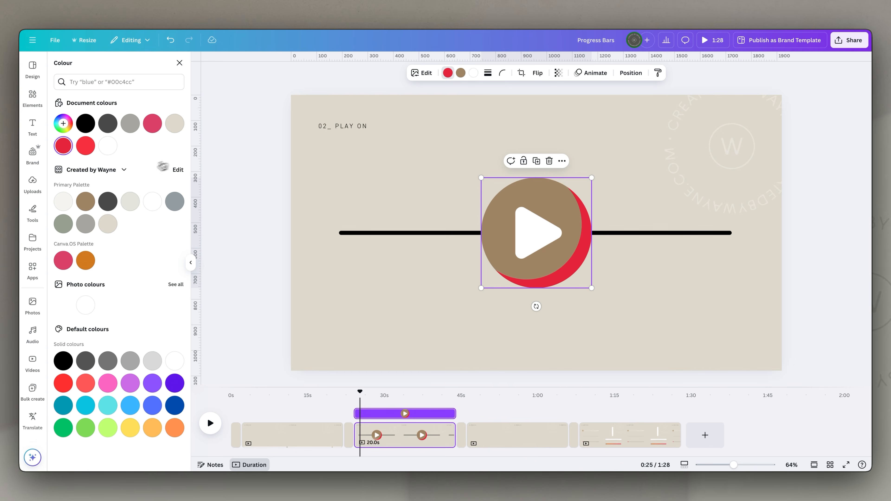
{"action": "left_click", "coordinate": [86, 202]}
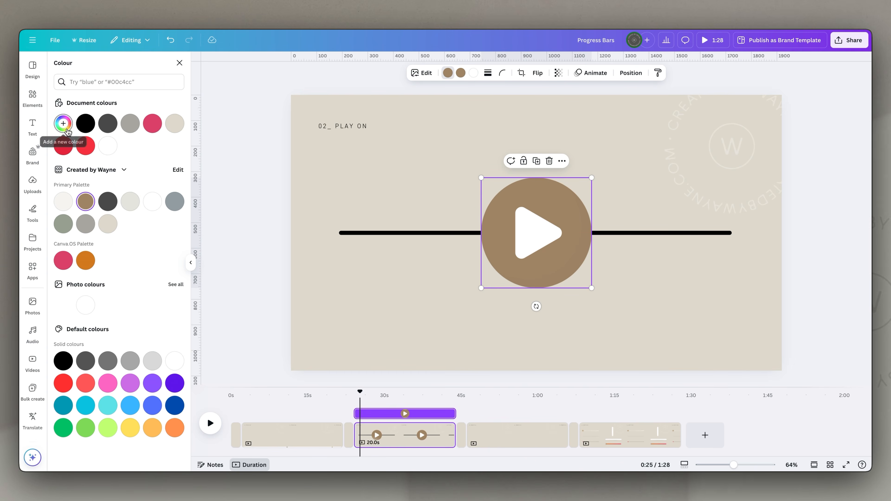
{"action": "left_click", "coordinate": [67, 132]}
{"action": "left_click", "coordinate": [341, 210]}
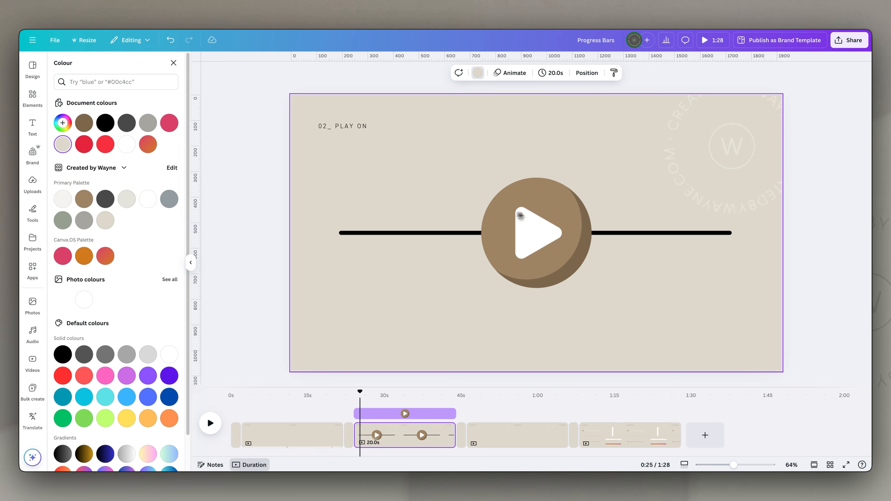
- Shrink the play button onto the line's left end and record a custom animation path straight along the line to its right end
{"action": "left_click", "coordinate": [585, 272]}
{"action": "left_click_drag", "start_coordinate": [591, 287], "coordinate": [344, 234]}
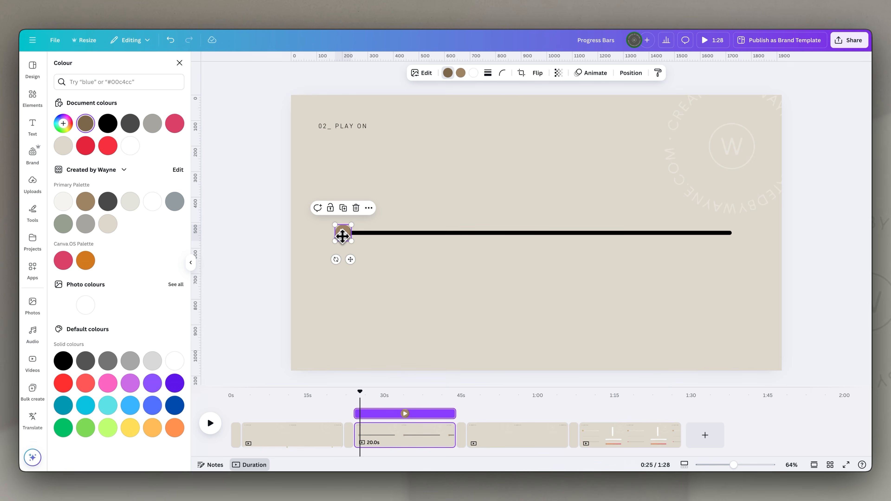
{"action": "left_click", "coordinate": [596, 74]}
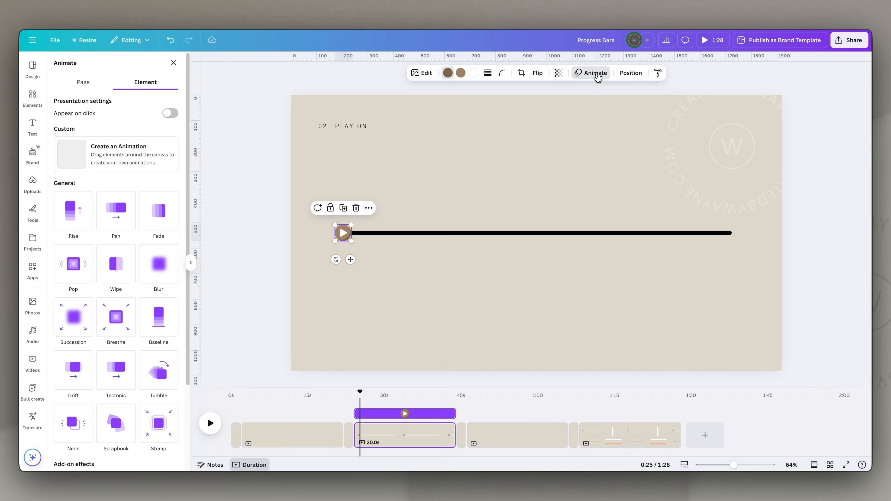
{"action": "left_click", "coordinate": [114, 162]}
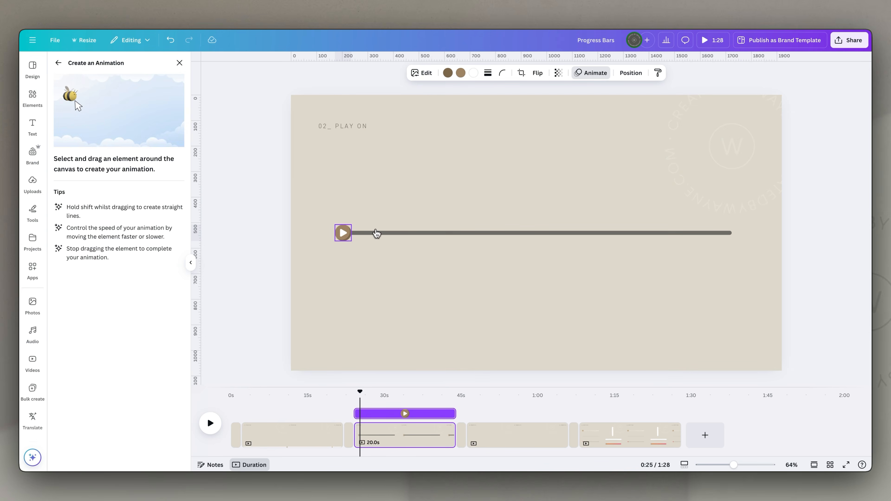
{"action": "left_click_drag", "start_coordinate": [510, 238], "coordinate": [731, 245]}
- Set the play button's animation to the slowest speed with Steady movement and play the page back from its start
{"action": "left_click_drag", "start_coordinate": [153, 141], "coordinate": [57, 141]}
{"action": "left_click", "coordinate": [98, 94]}
{"action": "left_click", "coordinate": [93, 147]}
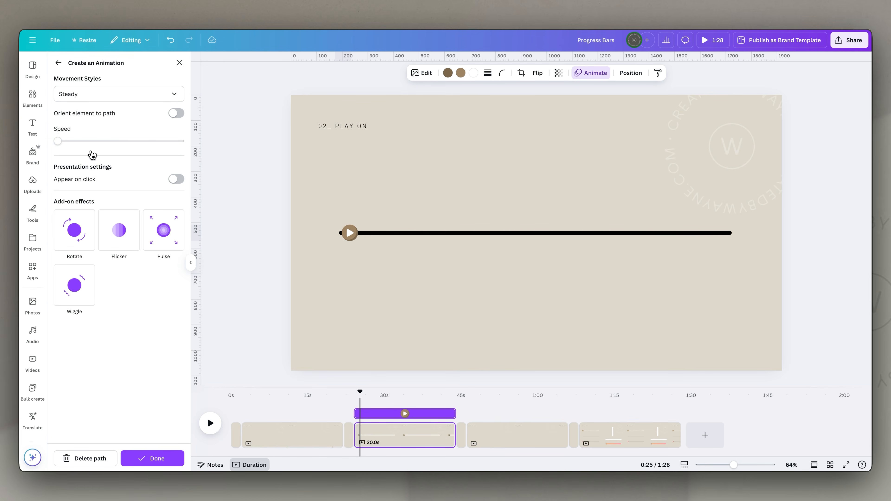
{"action": "left_click_drag", "start_coordinate": [360, 391], "coordinate": [354, 391]}
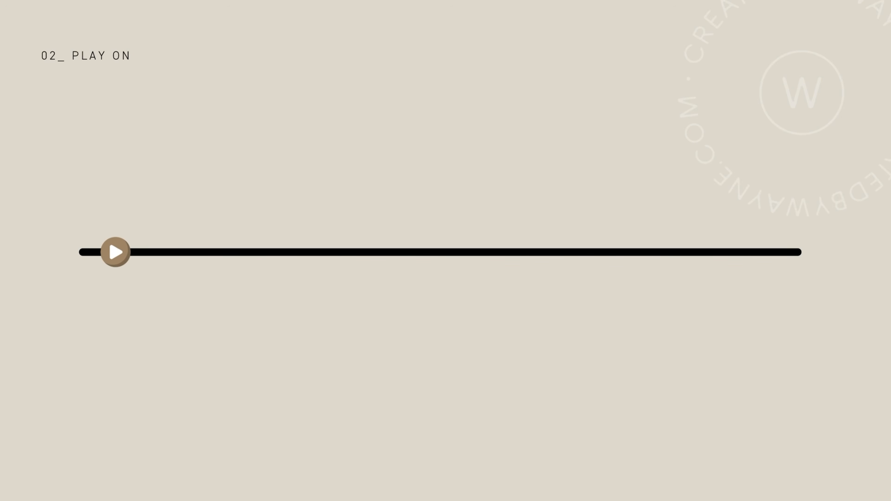